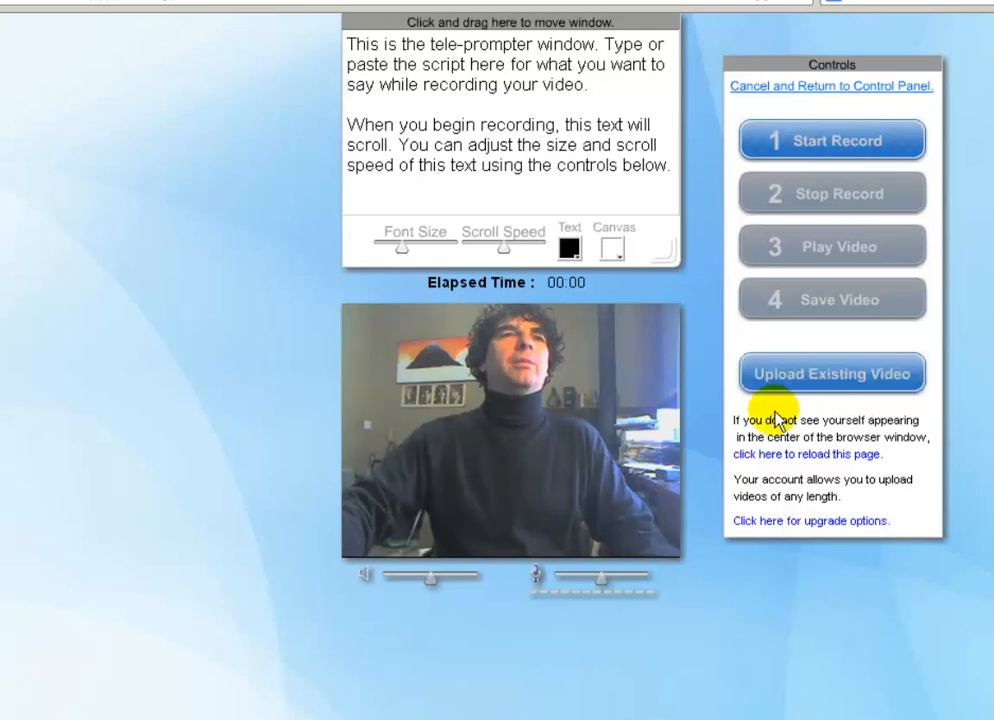
Step: Copy the WebMeetLive promotional script, including its signature, from the Notepad text and paste it over the teleprompter's placeholder text
key("alt+Tab")
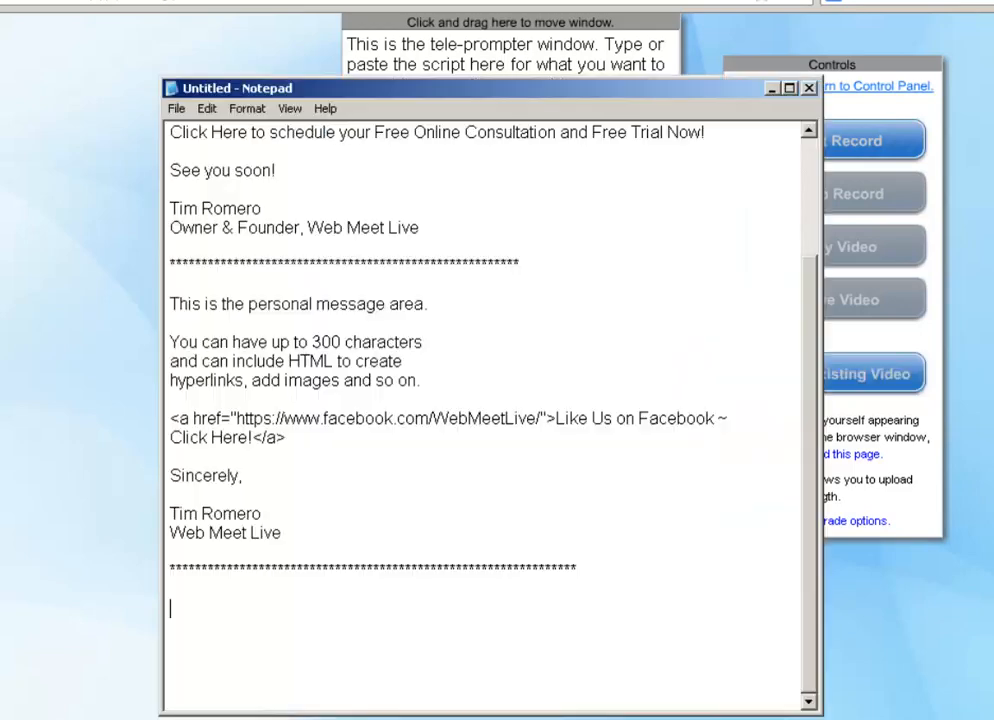
scroll(654, 425, "up", 3)
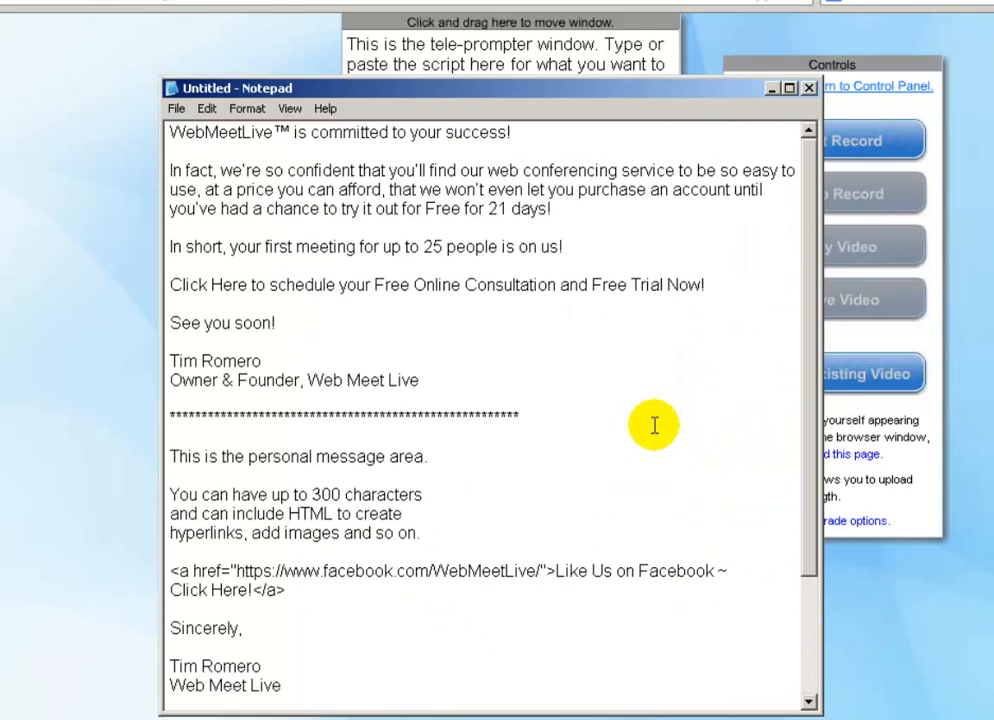
left_click_drag(417, 381, 172, 131)
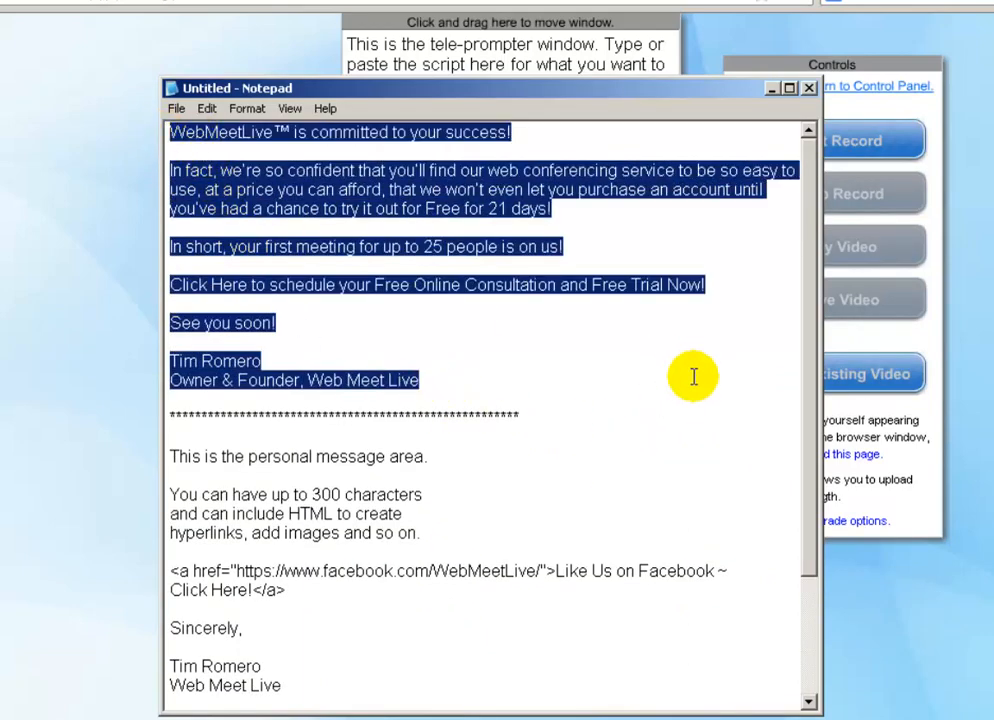
left_click(773, 89)
left_click_drag(668, 165, 298, 29)
key("ctrl+v")
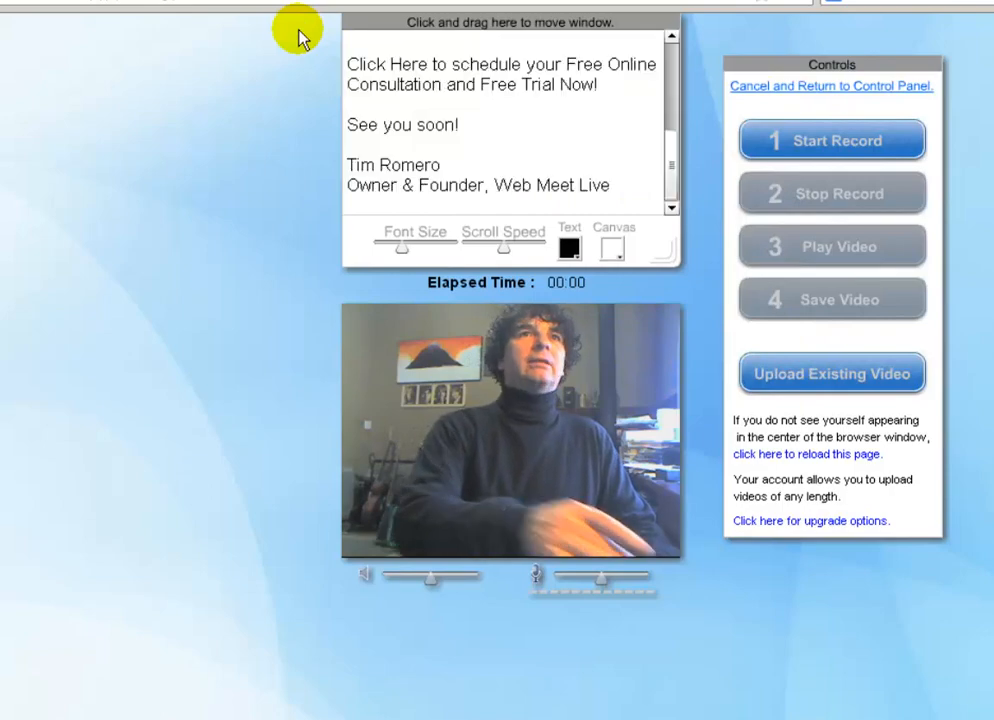
Step: Record a webcam video of the script from its beginning and stop recording after the signature
left_click_drag(670, 160, 672, 82)
left_click(808, 145)
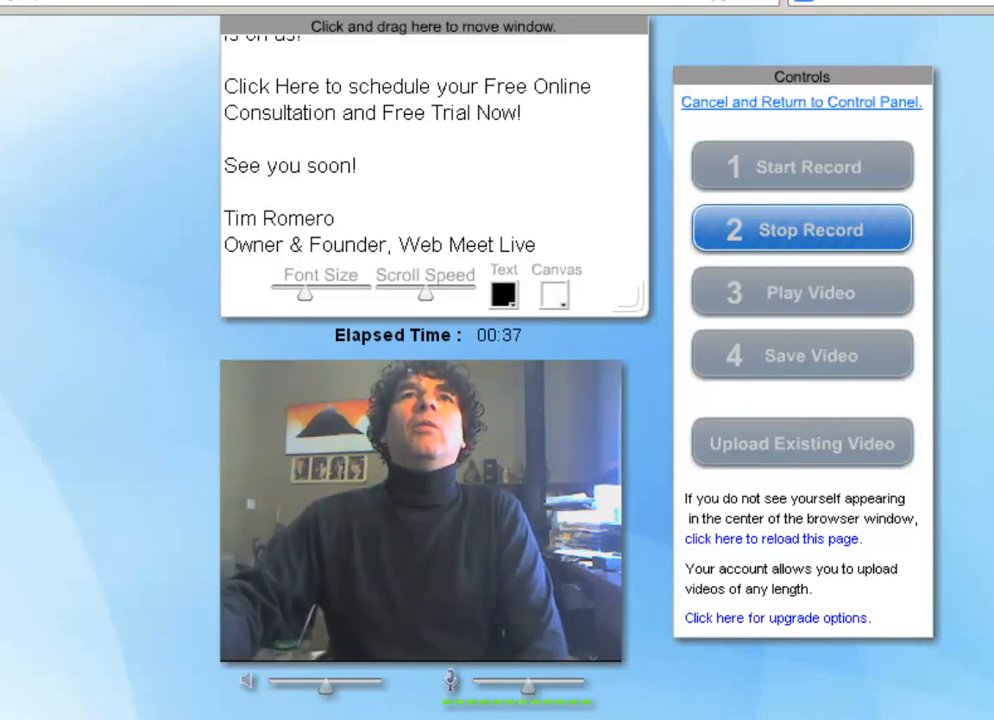
left_click(841, 233)
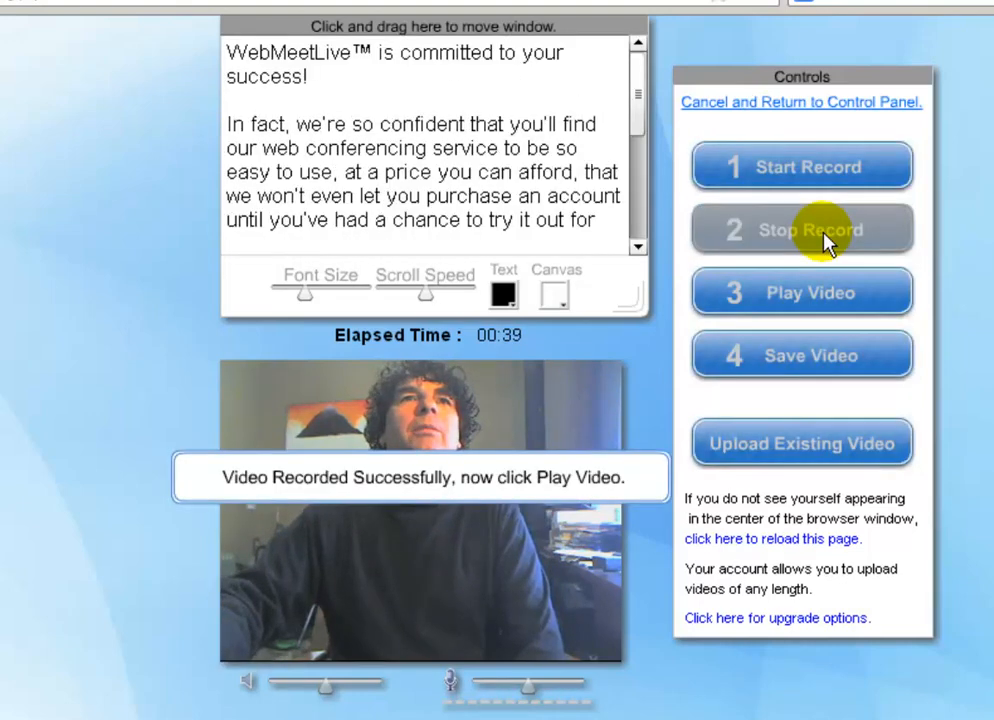
Step: Play back the recorded webcam video and save it
left_click(852, 293)
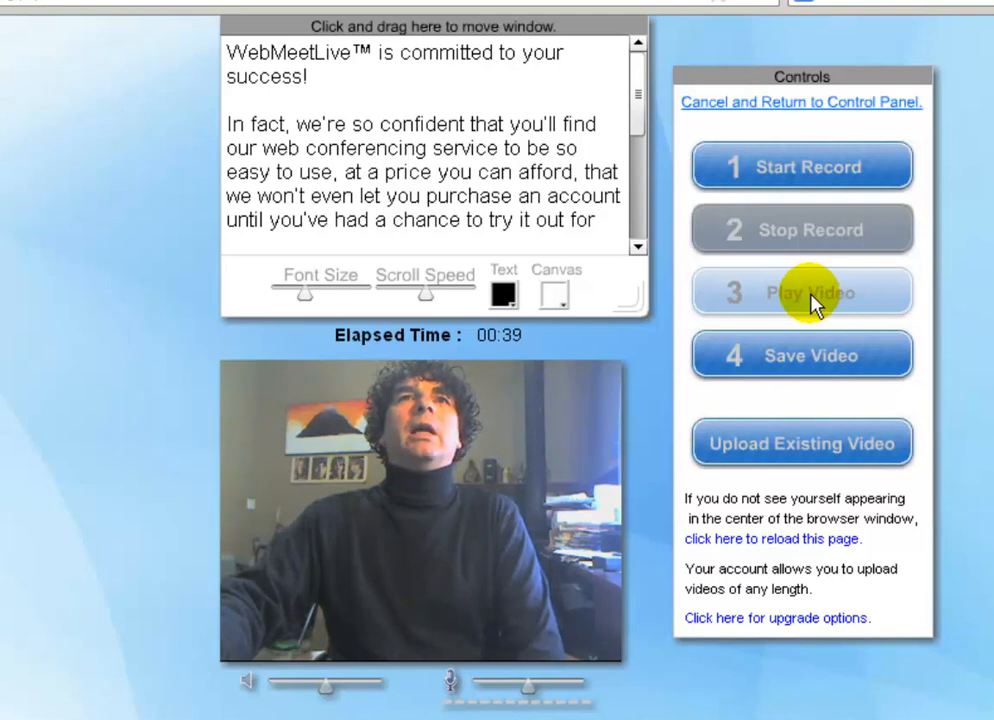
left_click(811, 295)
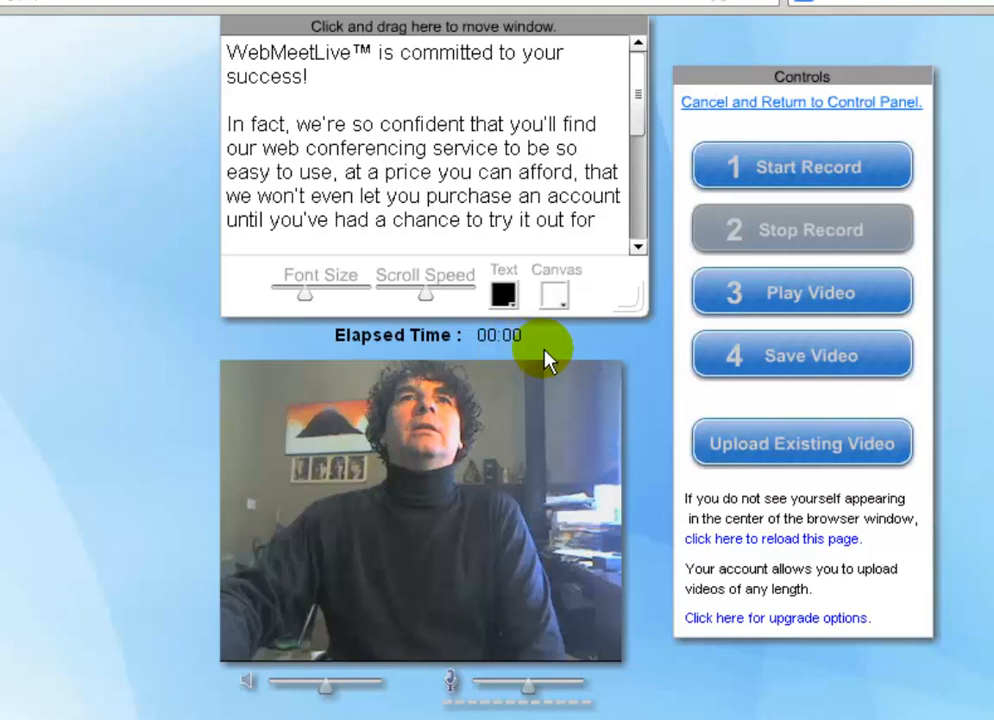
left_click(795, 370)
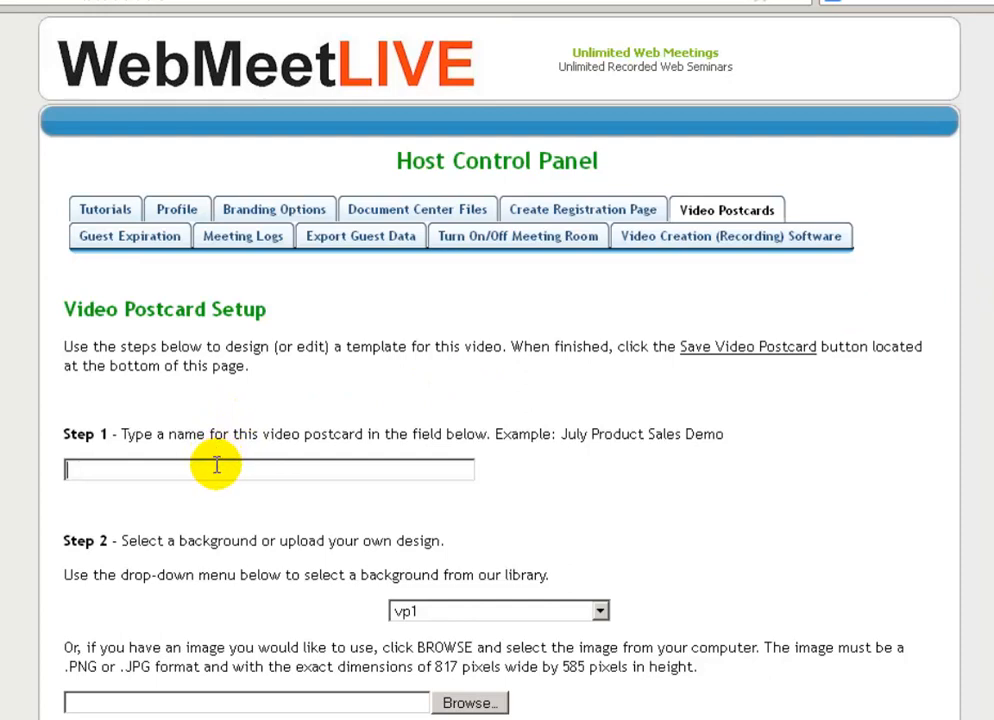
Step: Name the video postcard "Test Postcard" followed by the presenter's first name
left_click(216, 465)
left_click(216, 465)
type("Test")
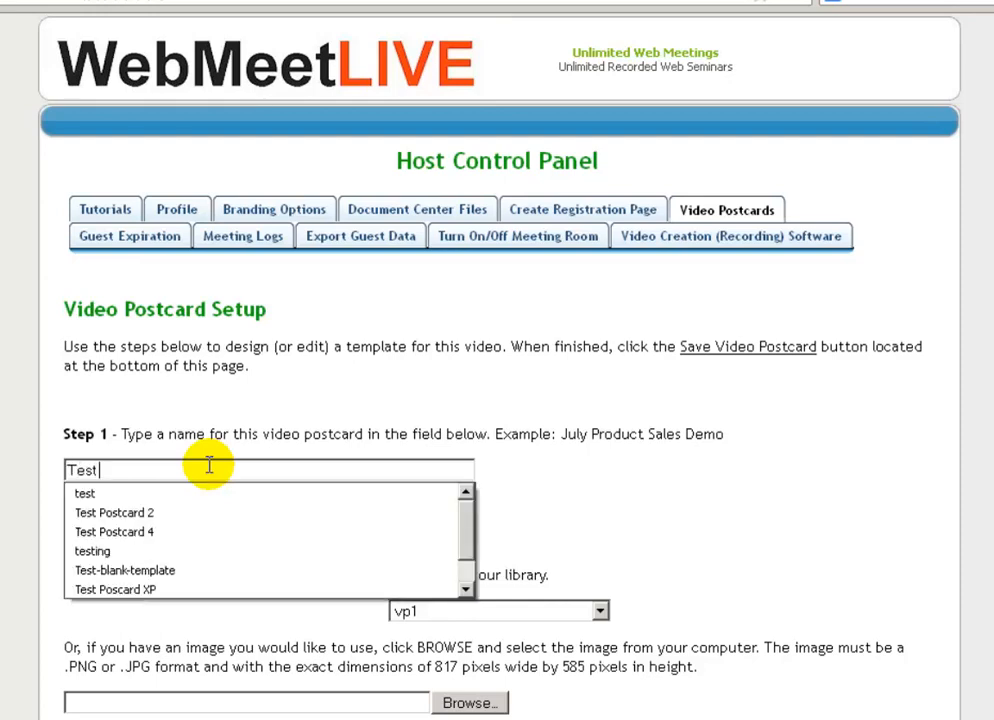
type(" Postcar")
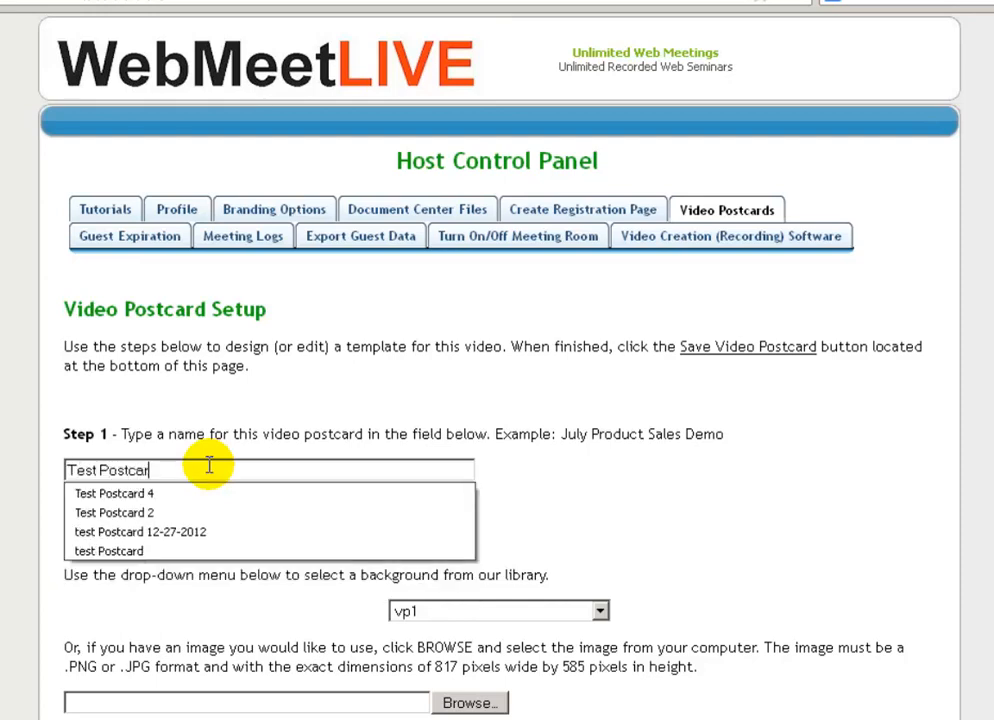
type("d Tim")
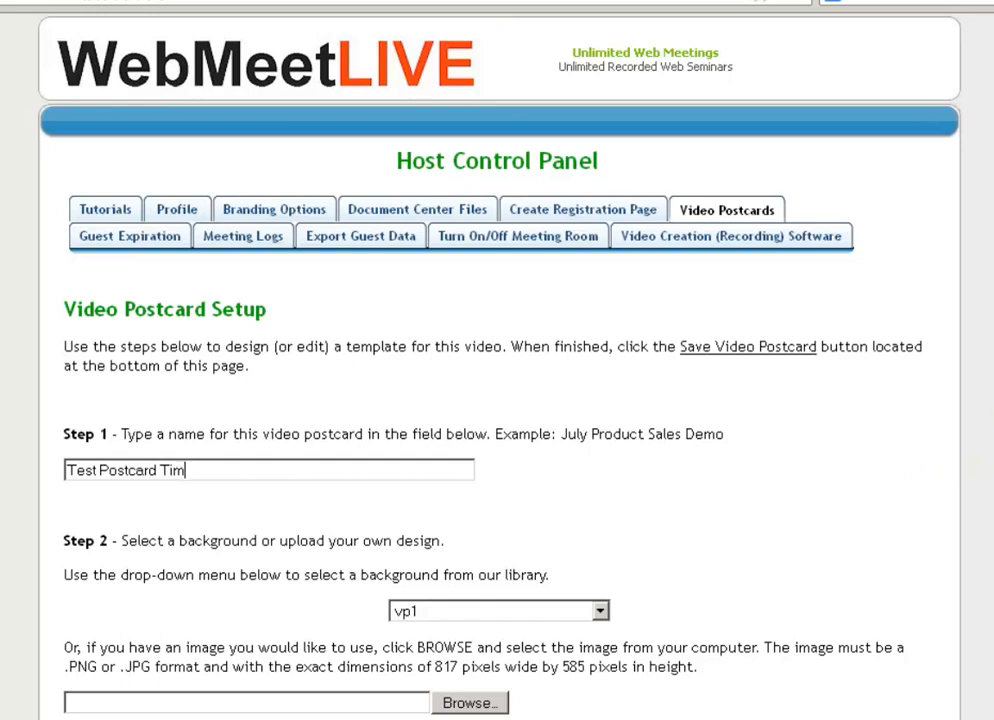
Step: Try the ntAnniversary and ItsAGirl library backgrounds for the video postcard
scroll(497, 400, "down", 3)
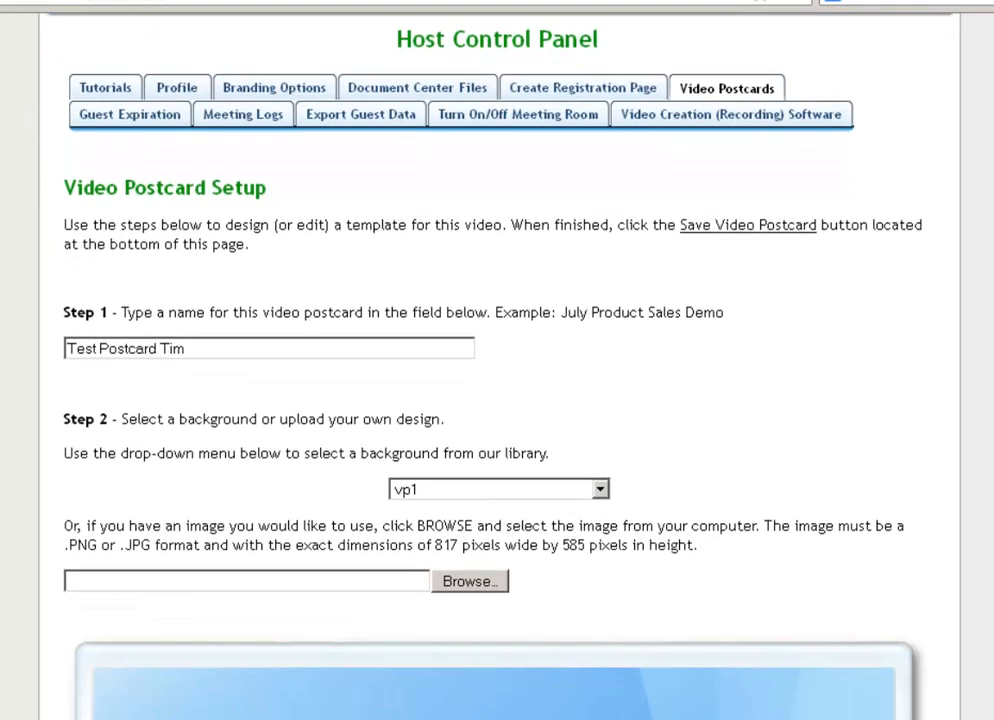
scroll(950, 404, "down", 4)
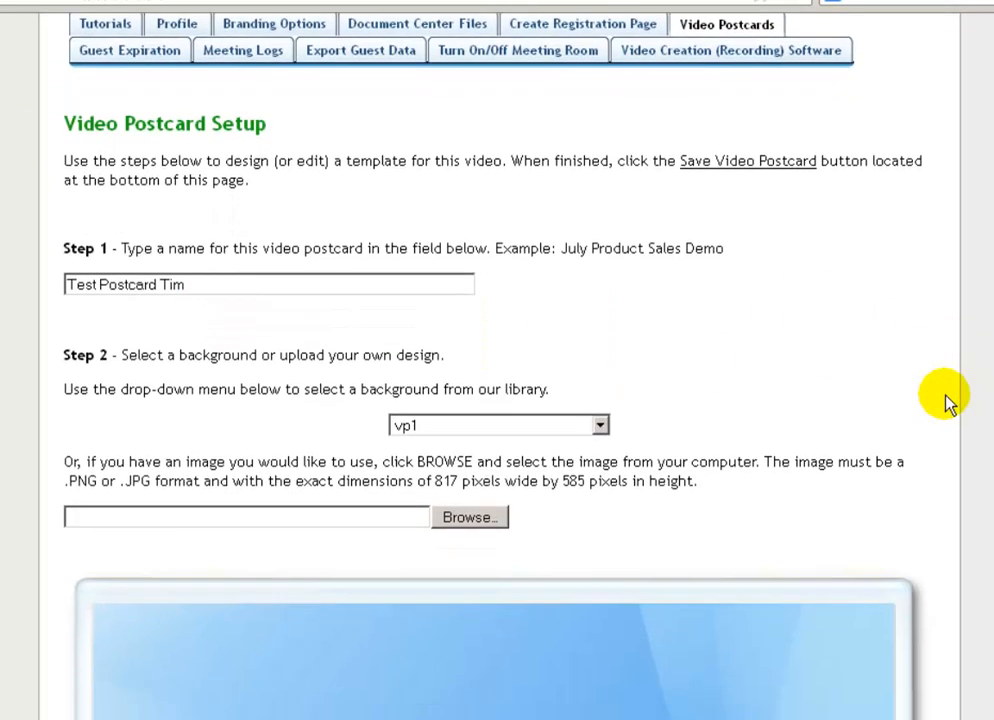
scroll(950, 404, "down", 2)
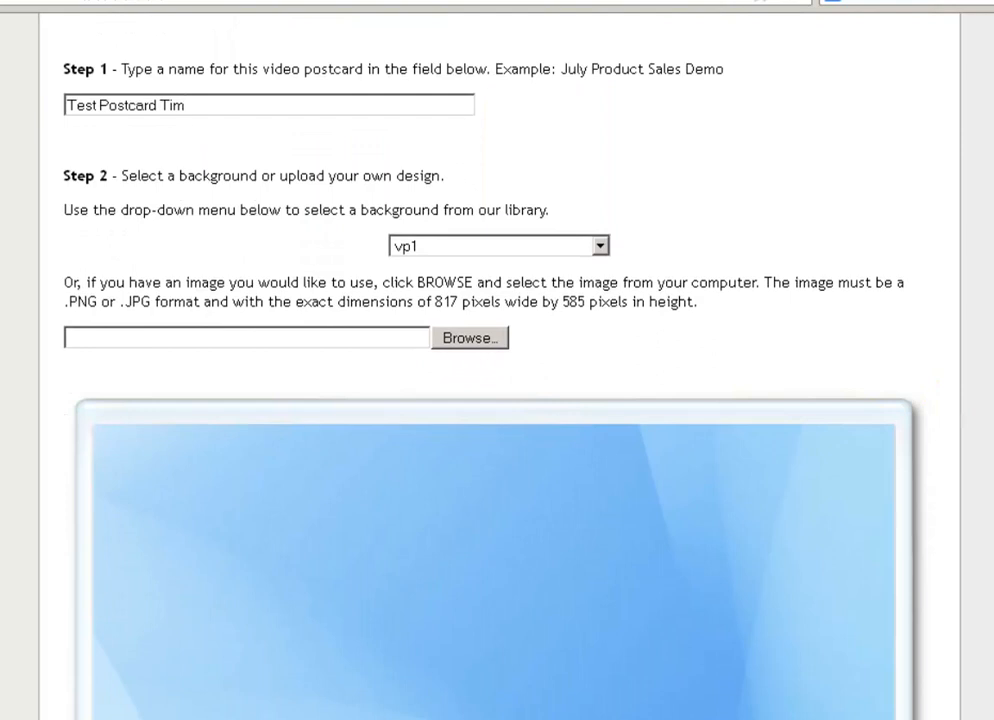
scroll(497, 400, "down", 3)
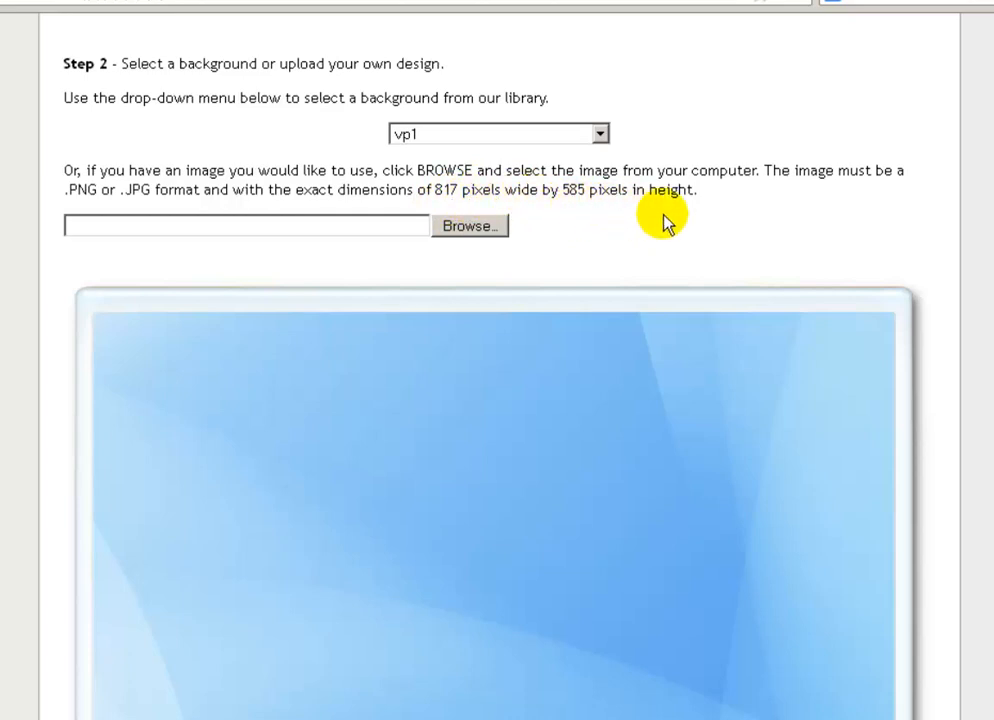
left_click(600, 136)
left_click(600, 137)
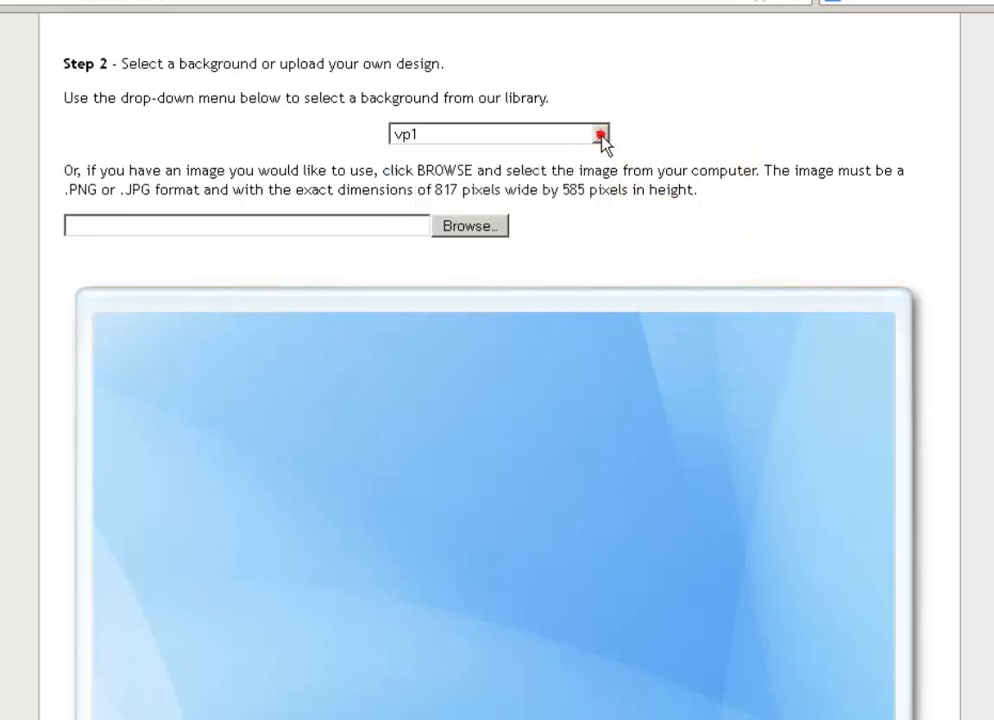
scroll(497, 400, "down", 2)
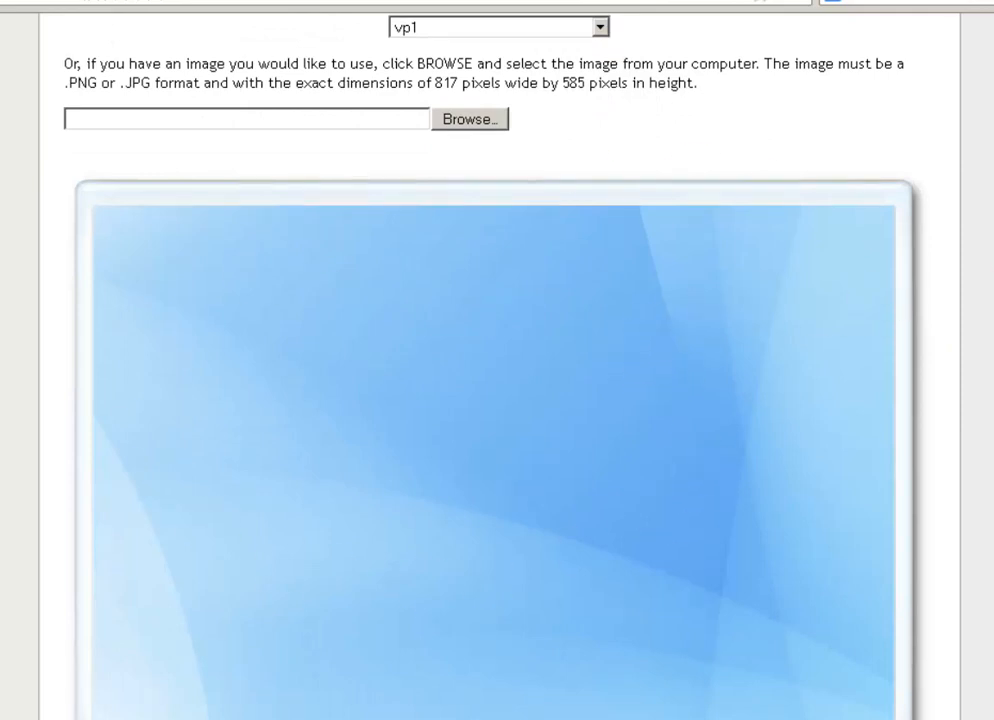
scroll(497, 400, "up", 3)
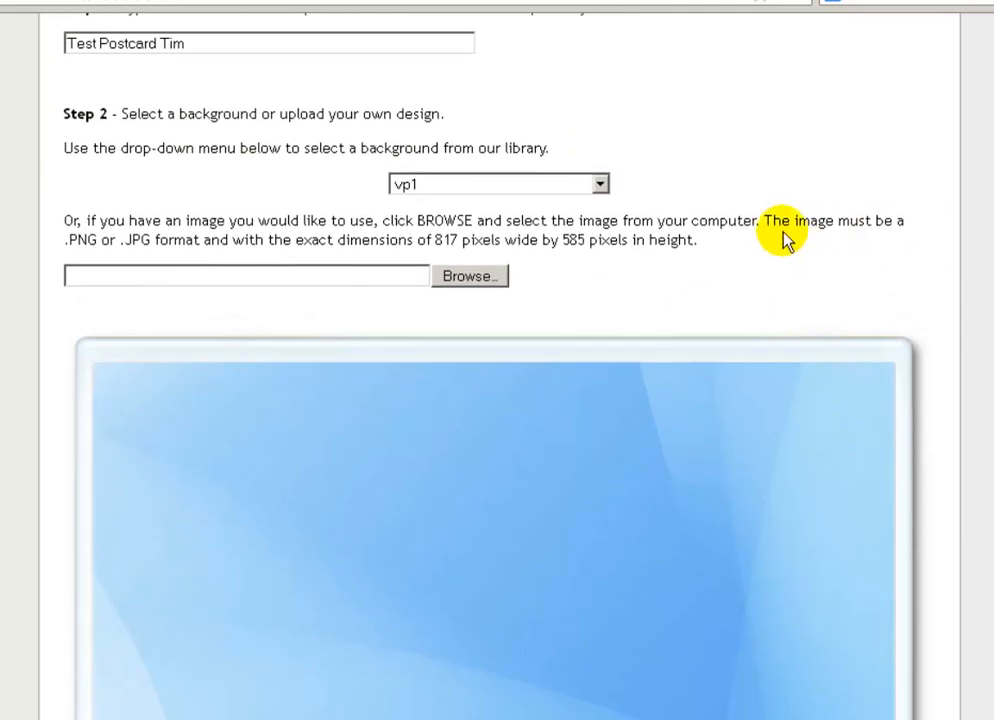
left_click(601, 190)
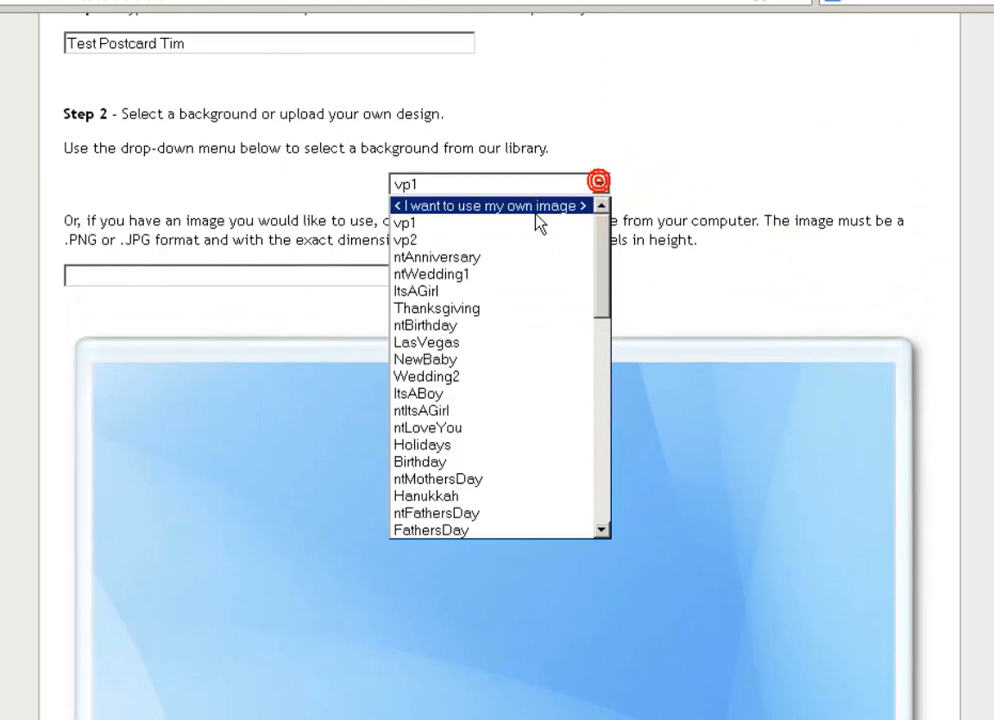
left_click(440, 256)
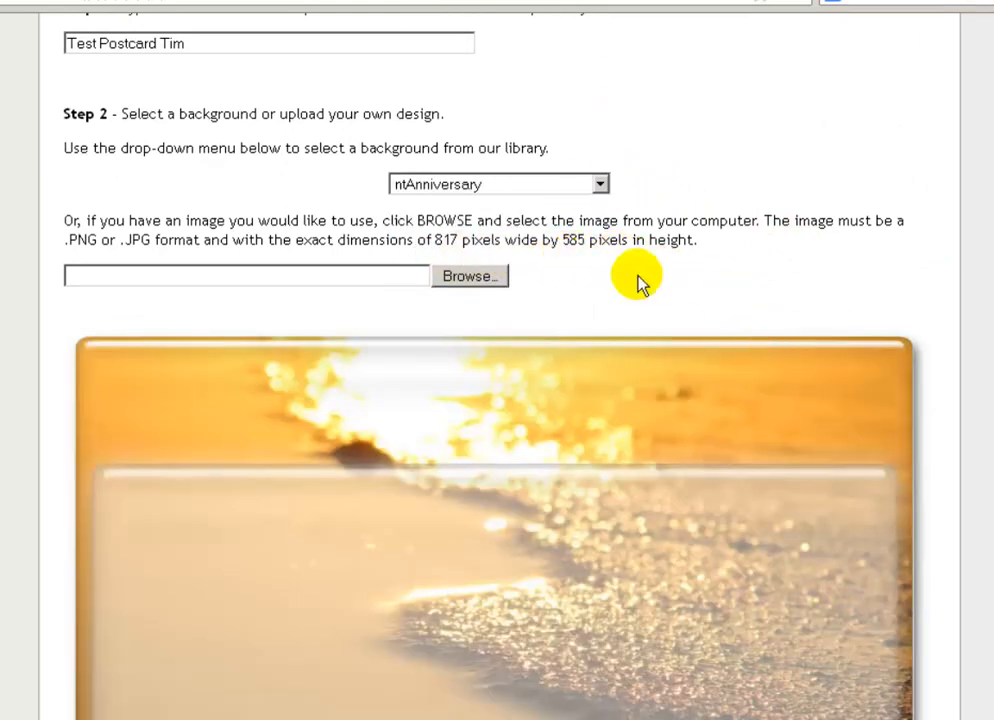
left_click(600, 186)
left_click(458, 291)
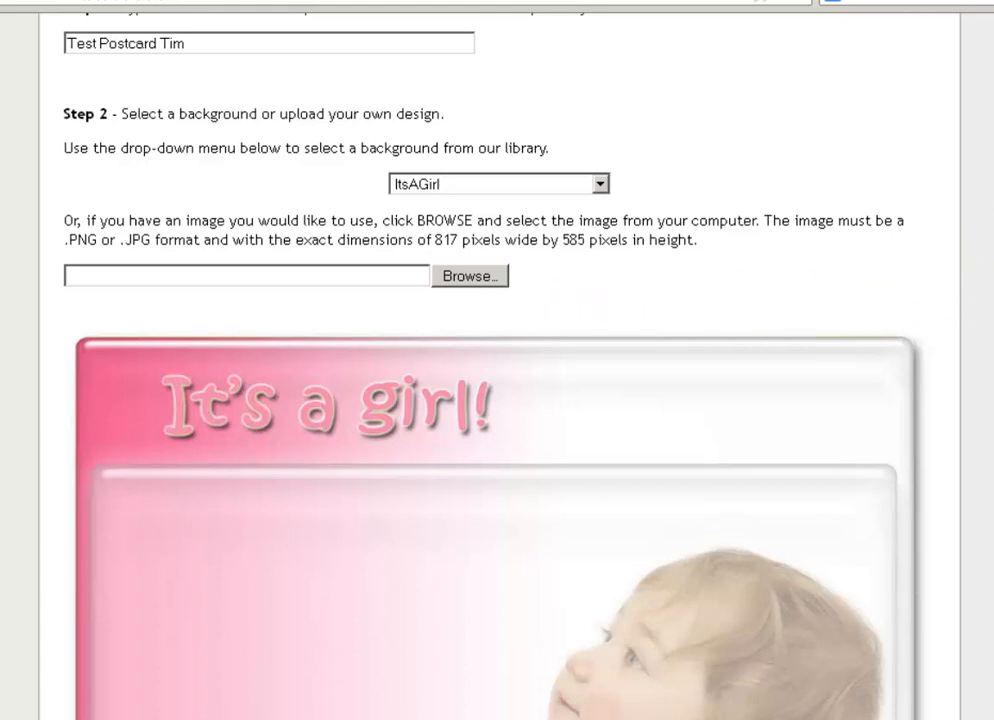
scroll(497, 400, "down", 3)
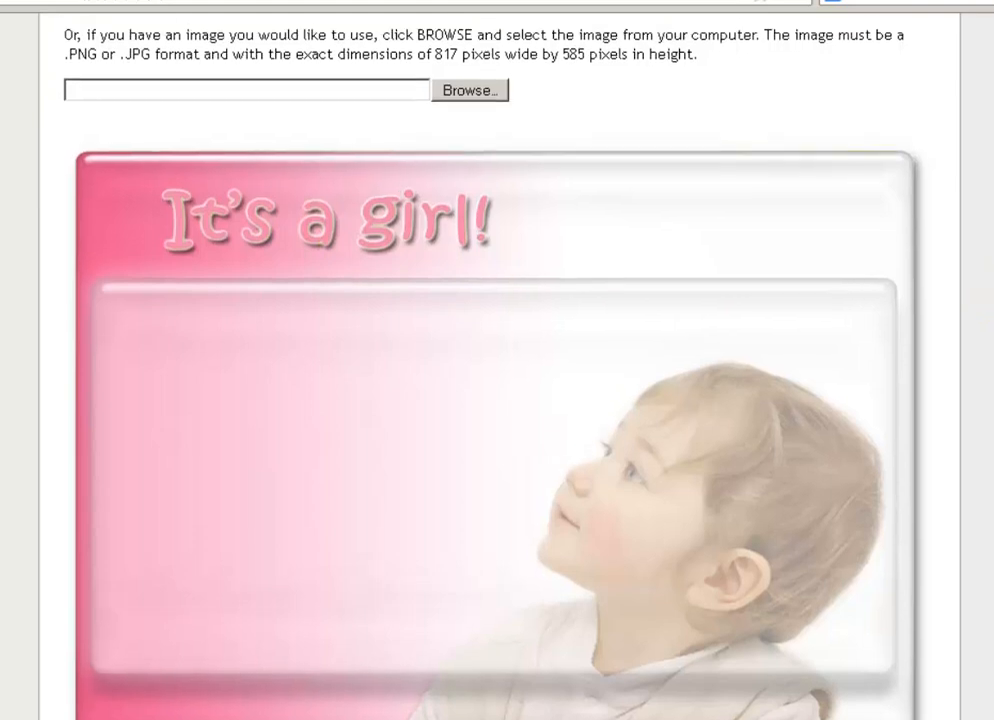
Step: Try the NewBaby and Hanukkah library backgrounds for the video postcard
scroll(490, 380, "up", 3)
left_click(598, 220)
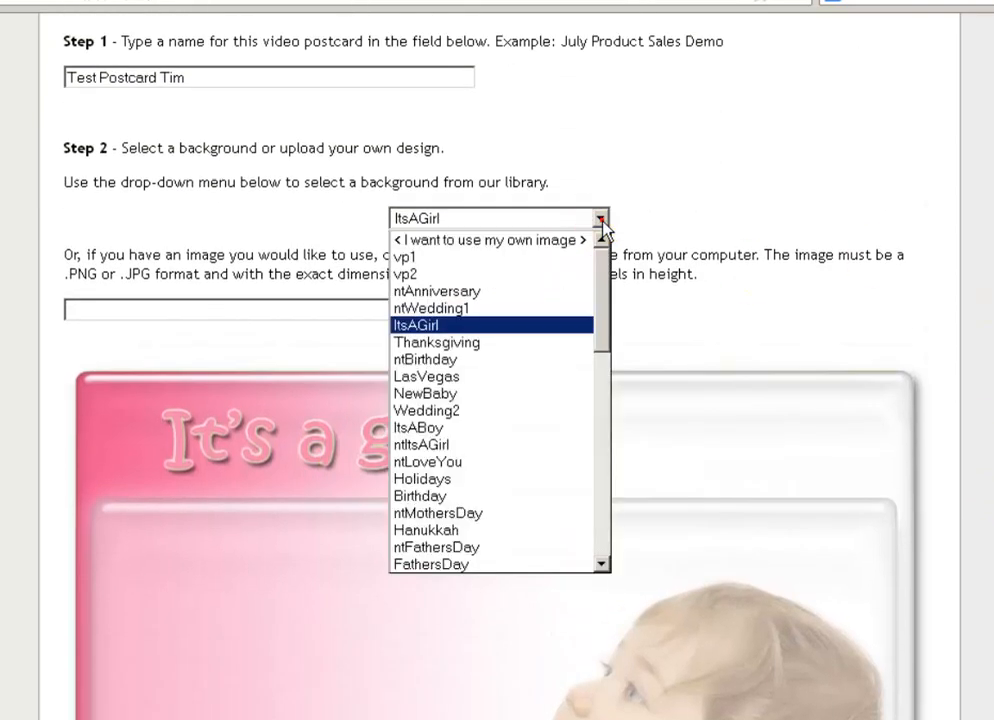
left_click(452, 392)
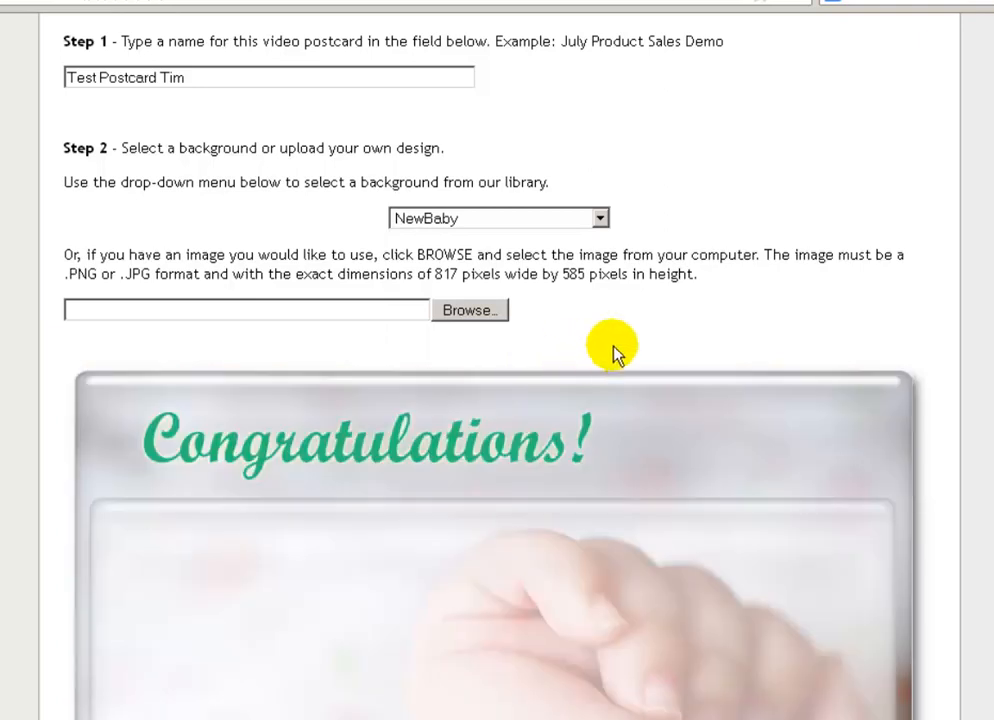
left_click(599, 218)
left_click_drag(600, 290, 600, 330)
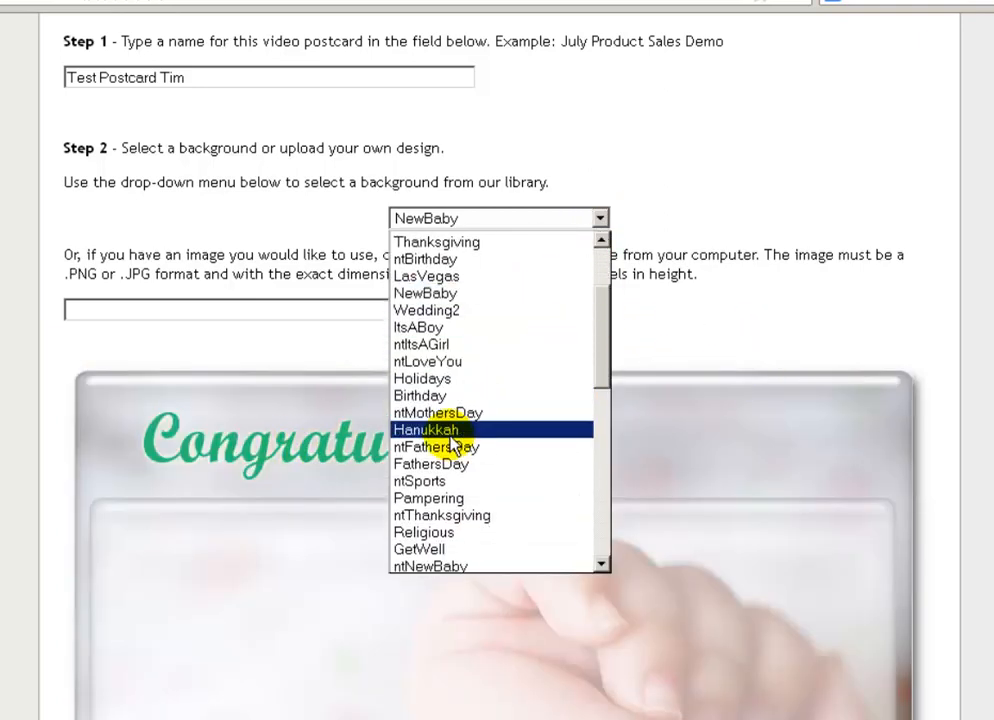
left_click(522, 428)
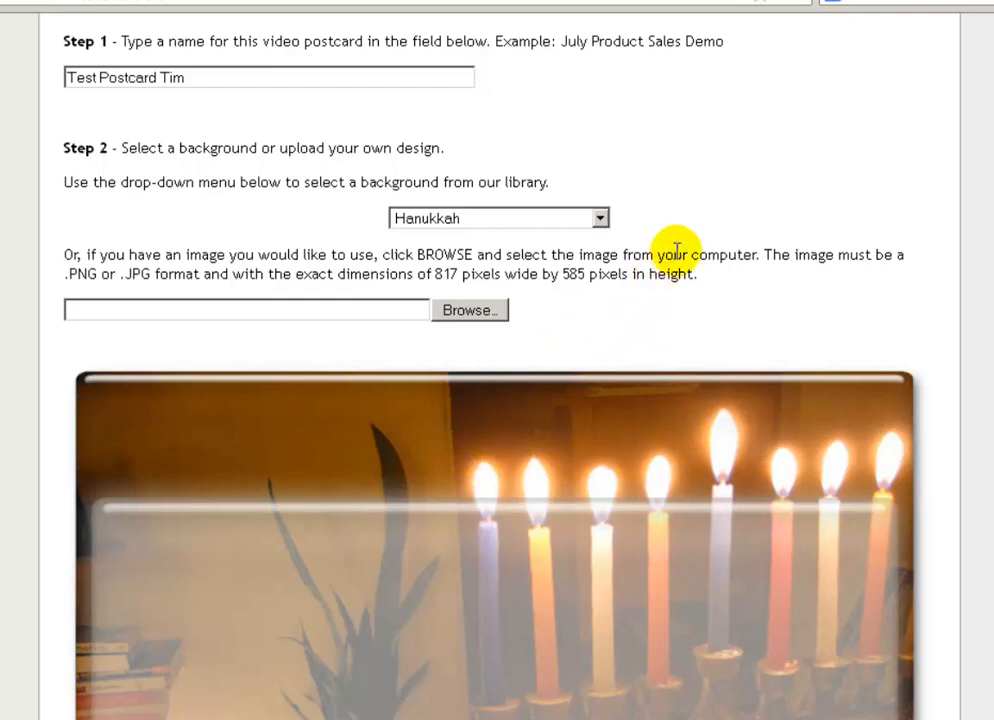
Step: Set the video postcard's background to vp1 from the library
left_click(600, 218)
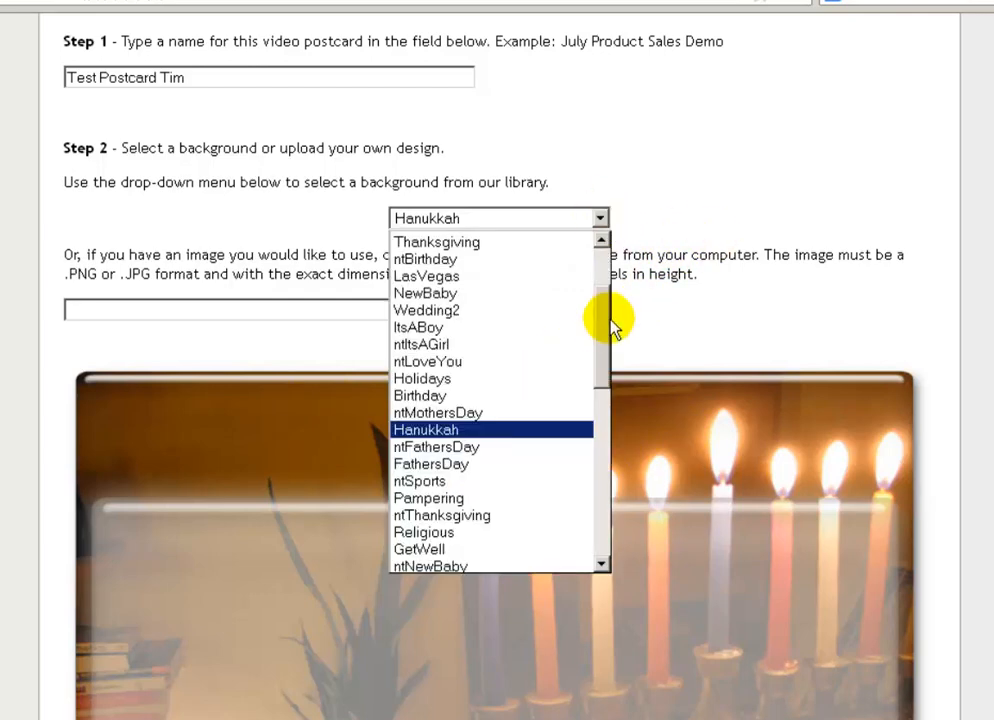
scroll(605, 322, "up", 2)
left_click(457, 258)
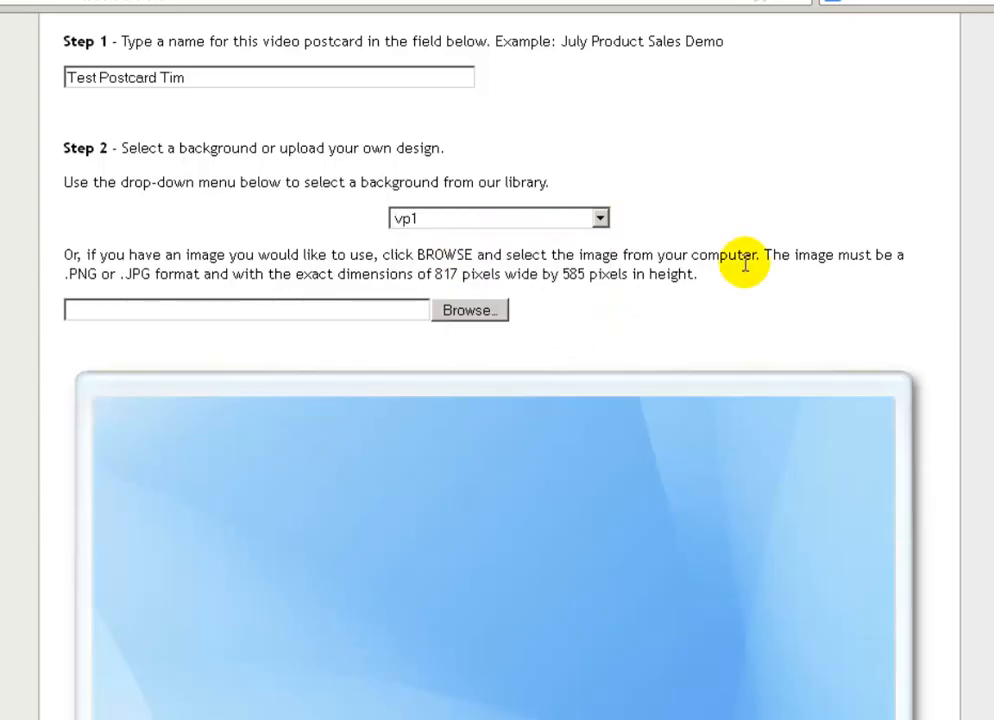
Step: Set the Step 3 banner option to "I do NOT want to use a banner"
scroll(500, 400, "down", 1)
scroll(500, 400, "down", 3)
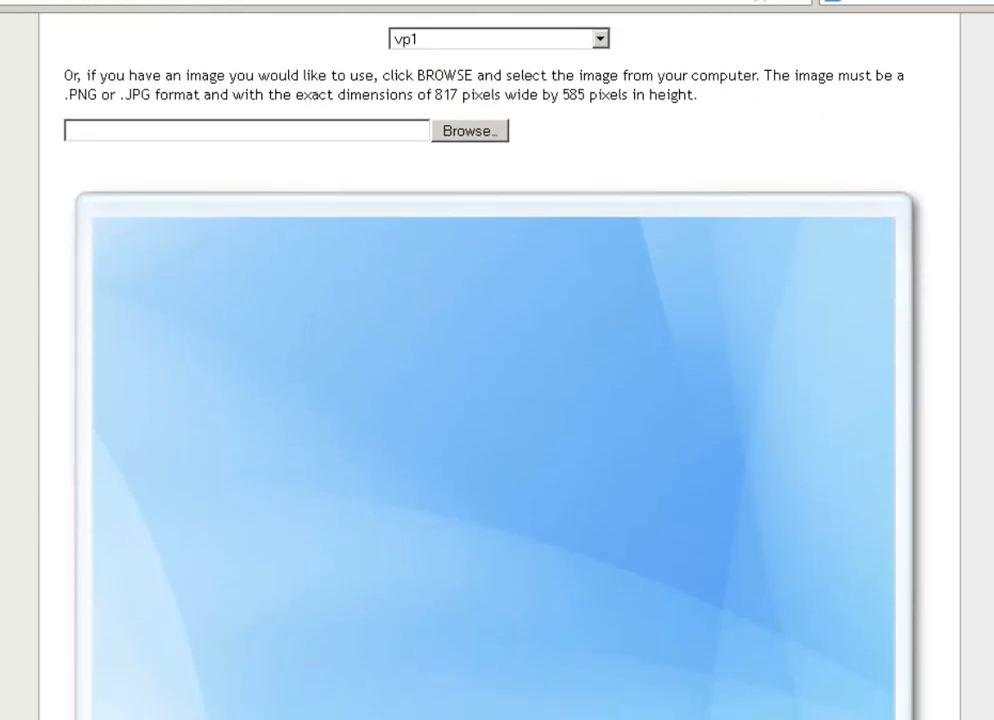
scroll(500, 400, "down", 1)
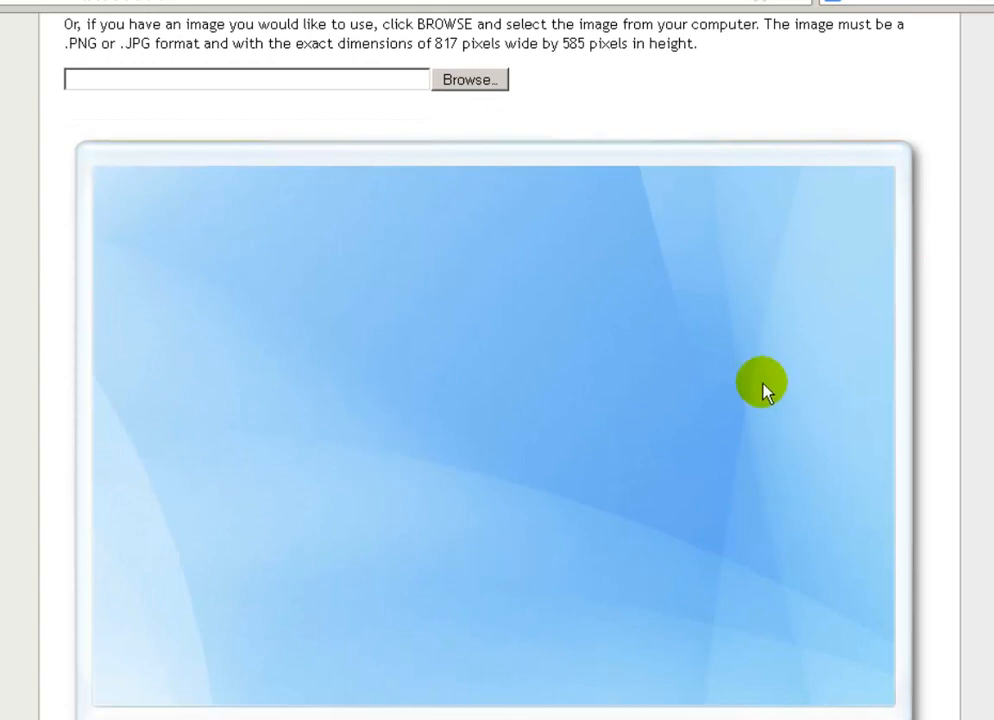
scroll(500, 400, "down", 13)
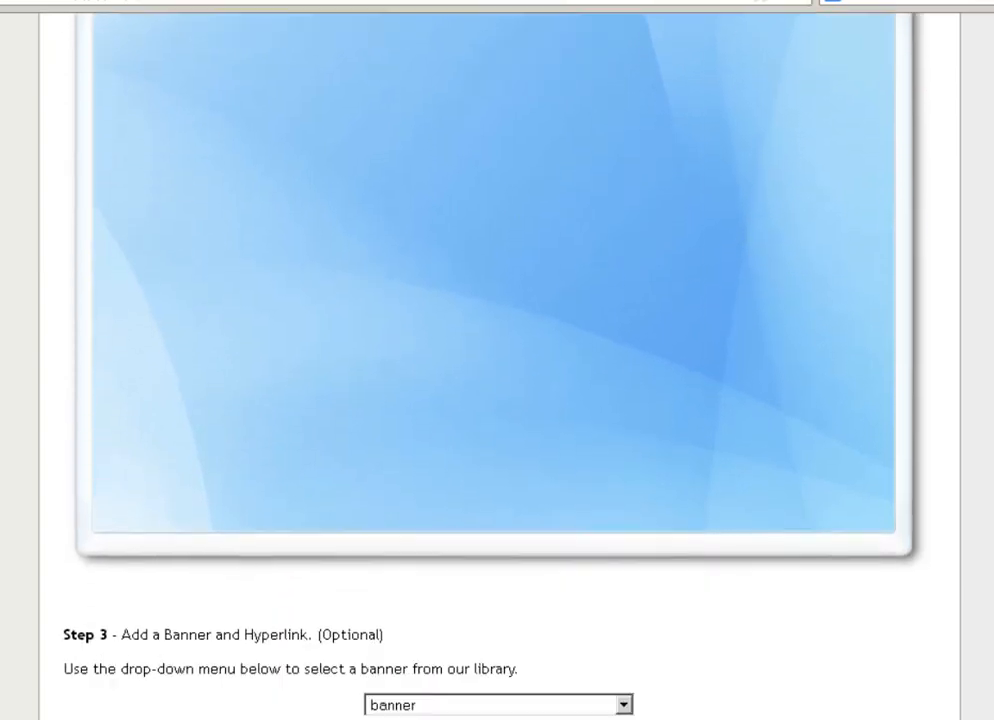
scroll(500, 400, "down", 1)
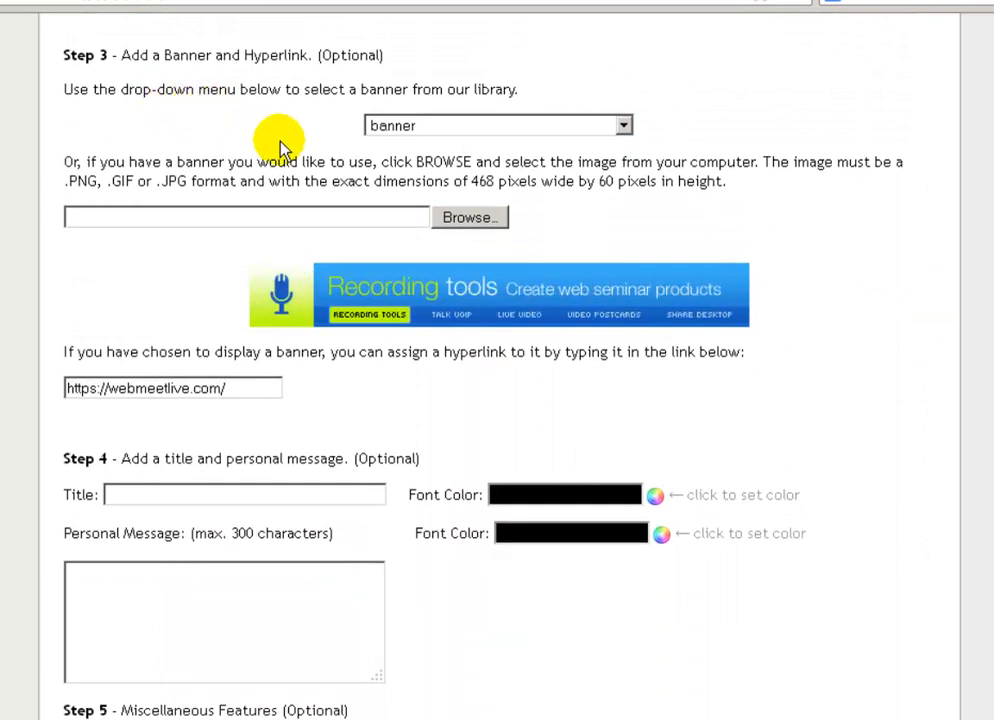
left_click(625, 126)
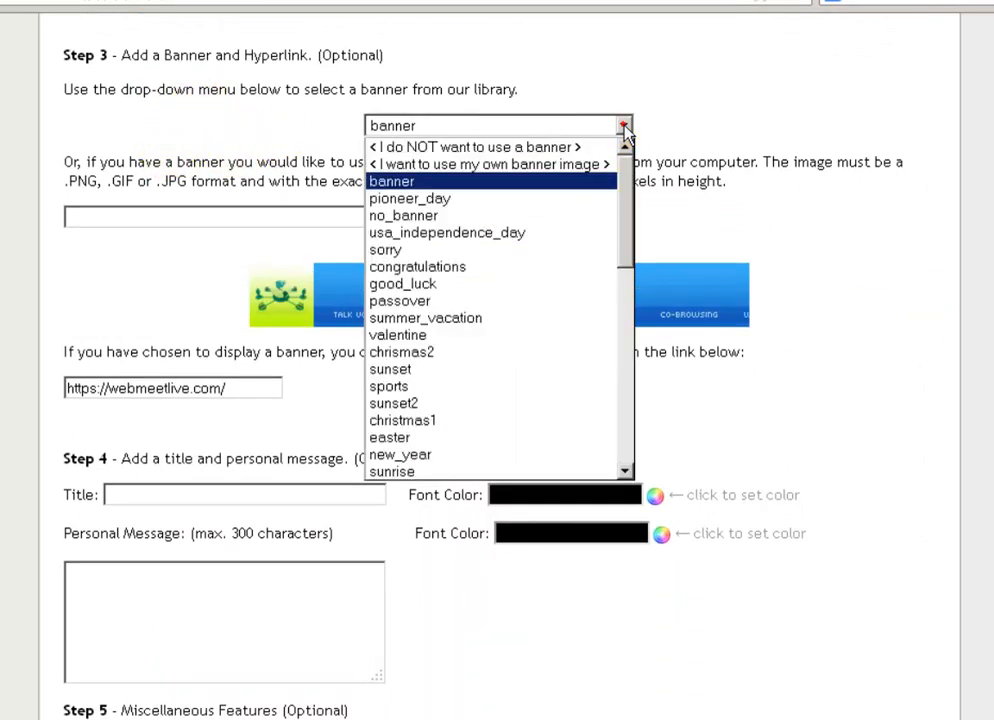
left_click(490, 147)
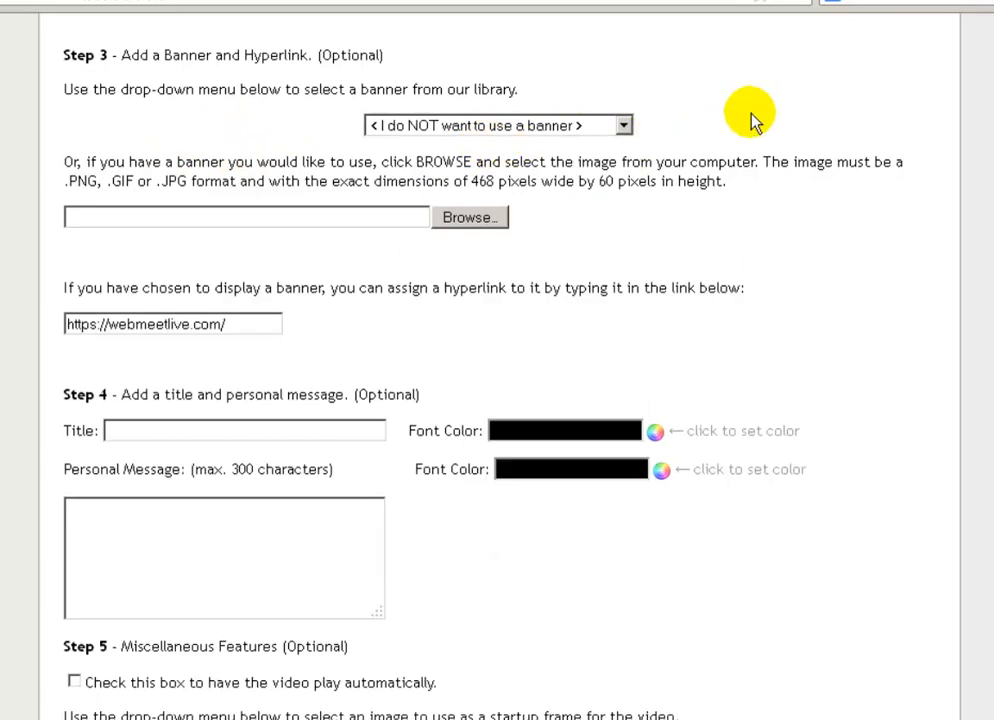
Step: Try the pioneer_day, sorry and passover library banners for the video postcard
left_click(624, 126)
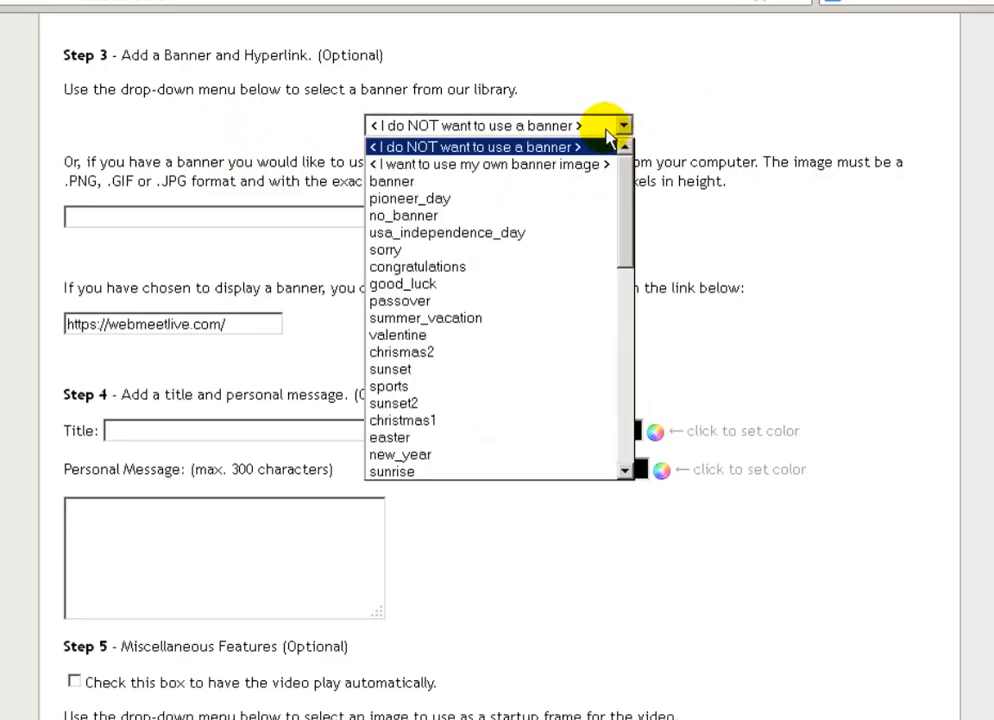
left_click(445, 202)
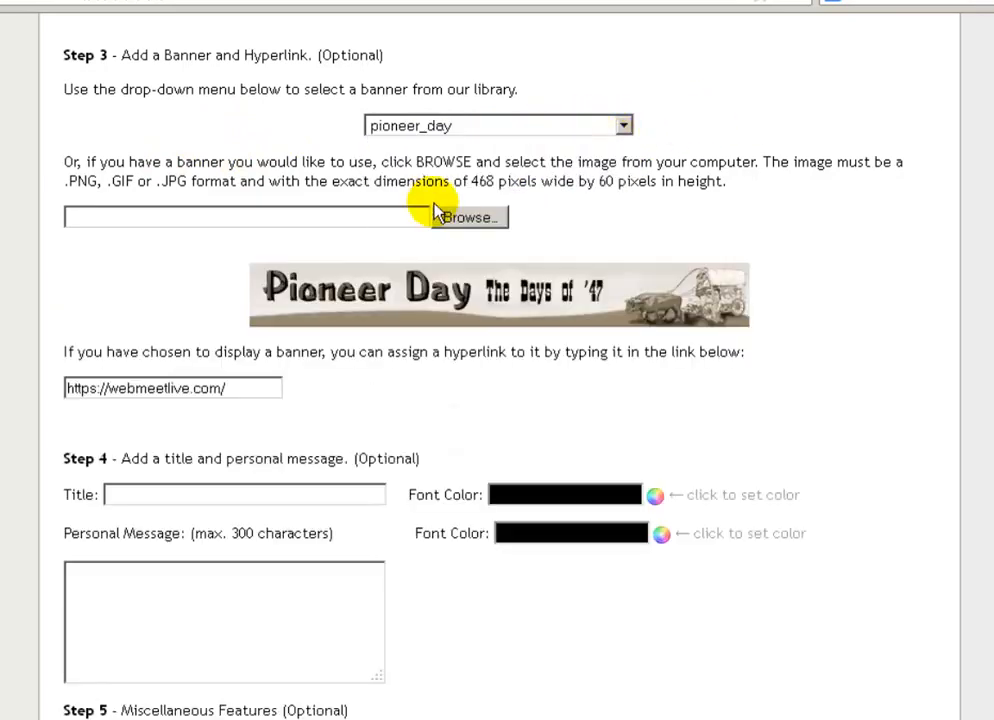
left_click(624, 126)
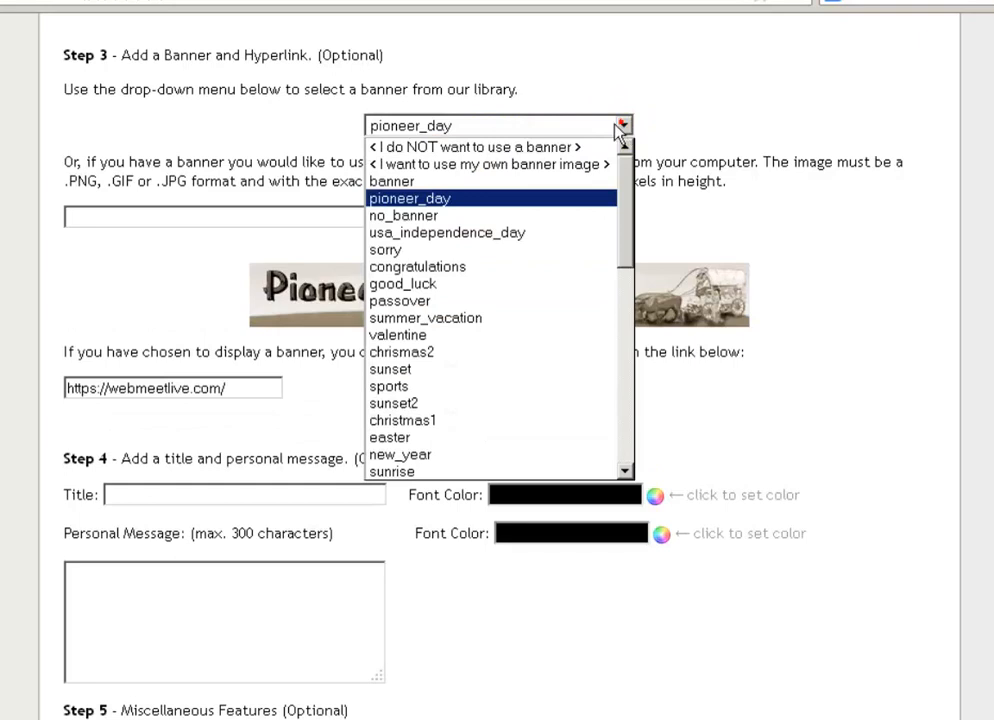
left_click(445, 250)
left_click(628, 130)
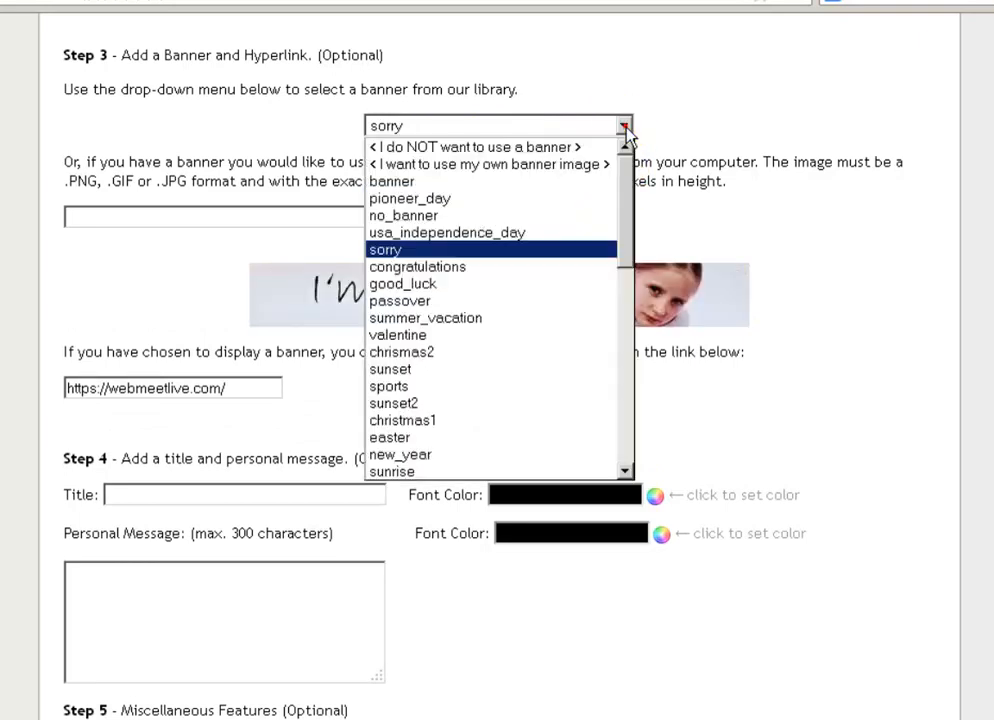
left_click(426, 300)
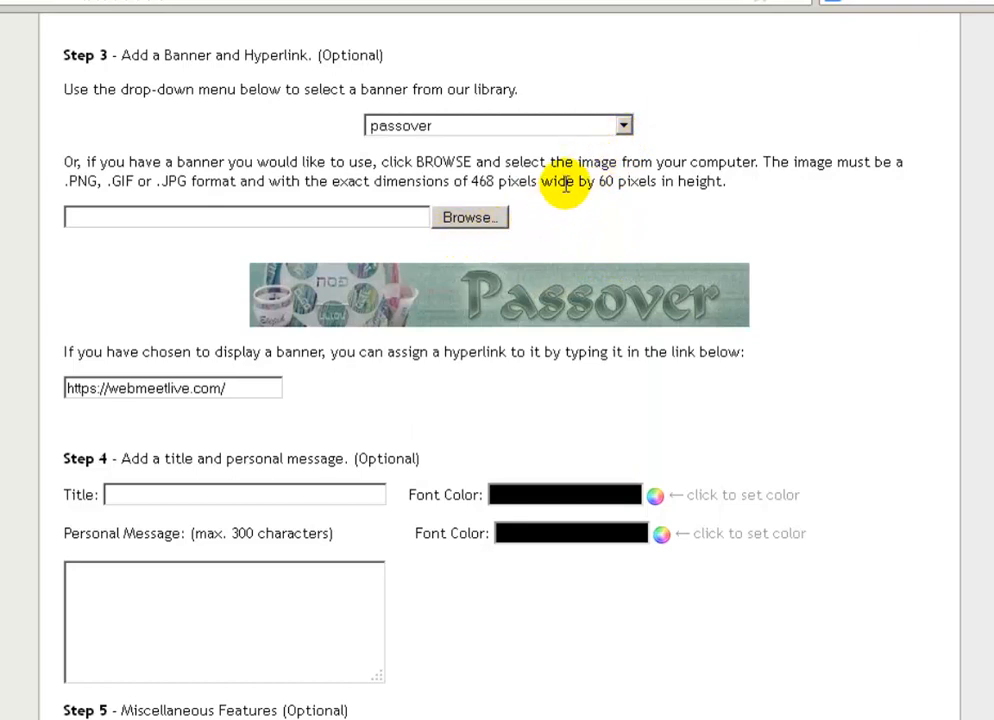
Step: Set the banner option to "I want to use my own banner image" and choose postcard-banner-trial.png as the image file
left_click(623, 125)
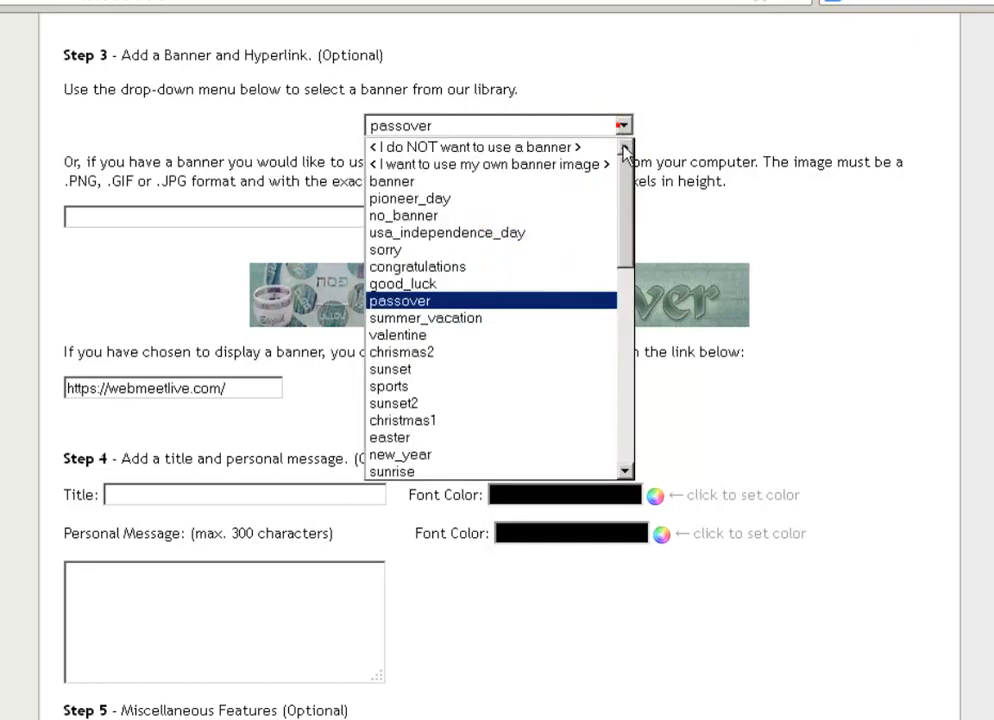
left_click(513, 163)
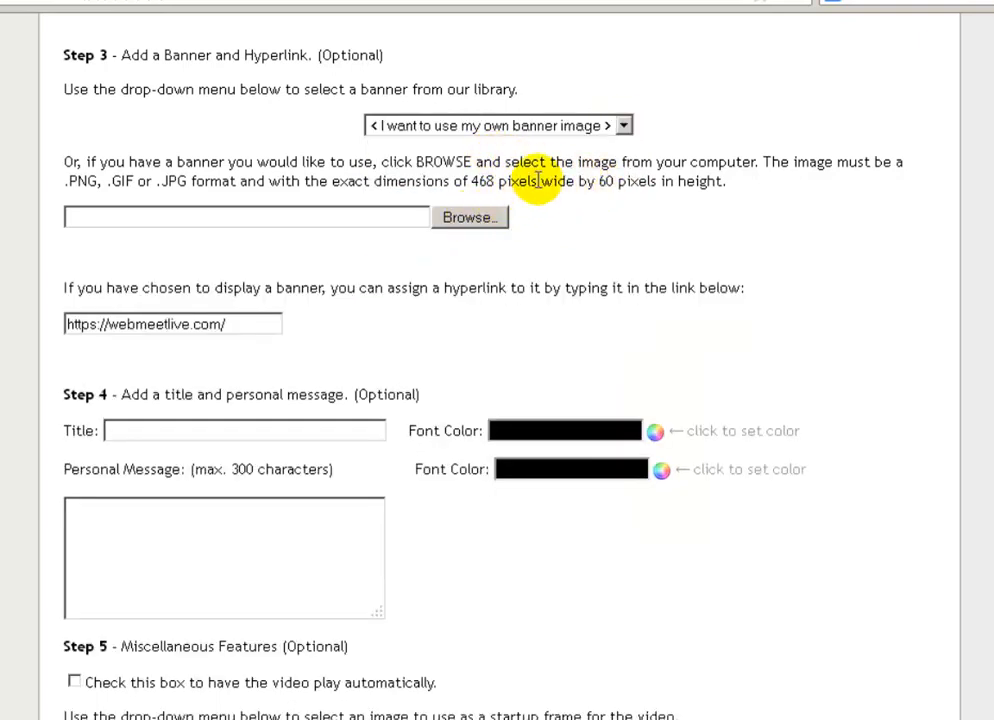
left_click(464, 220)
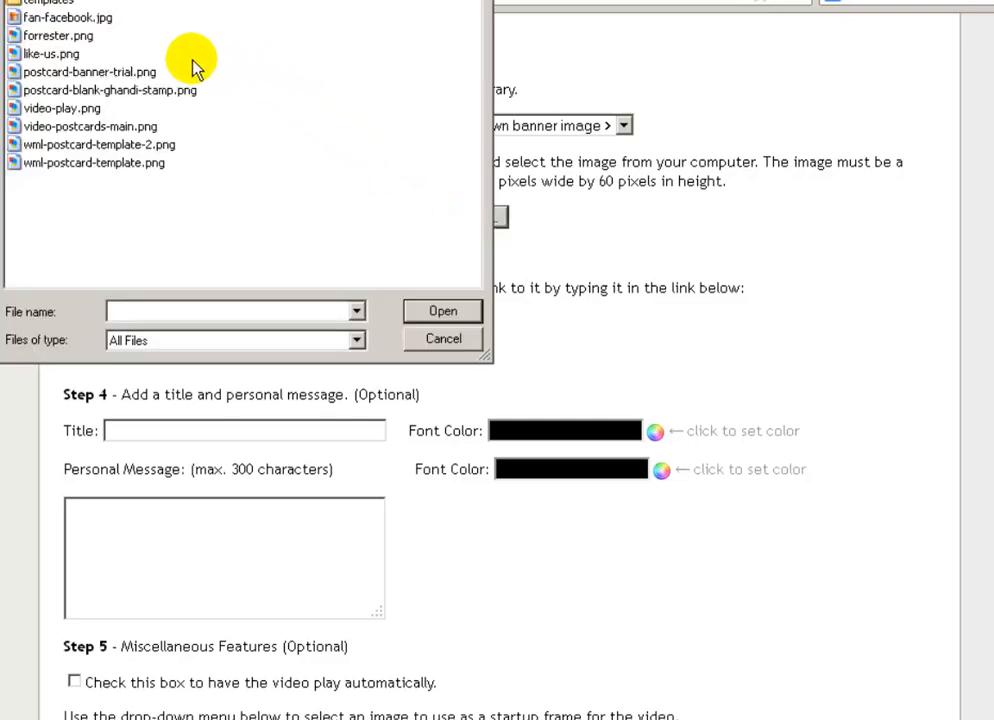
left_click(66, 73)
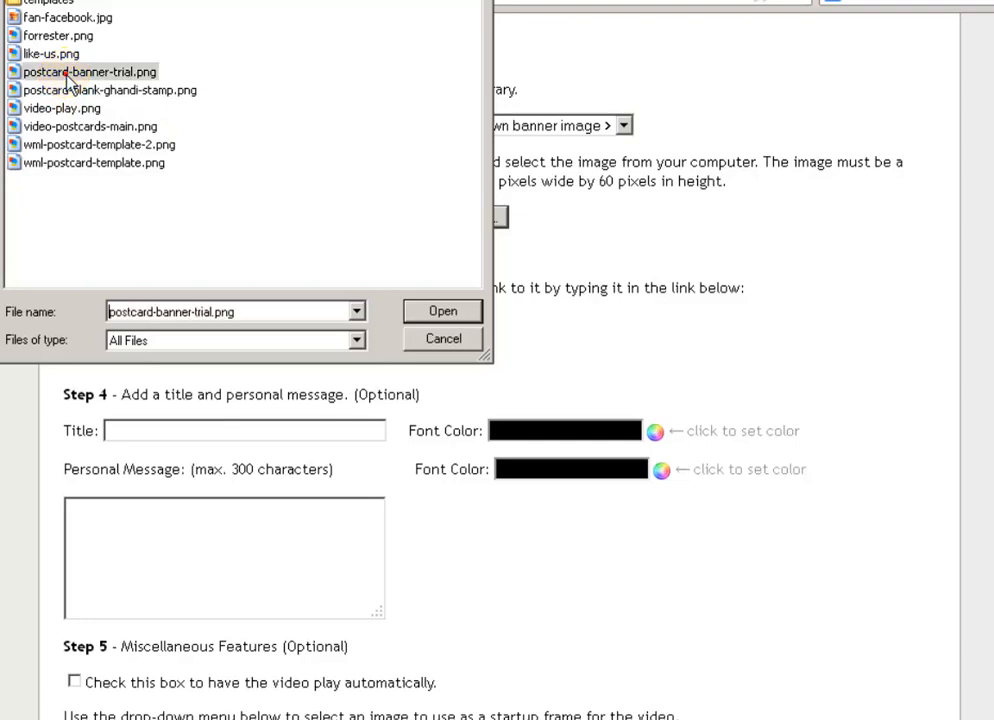
left_click(441, 313)
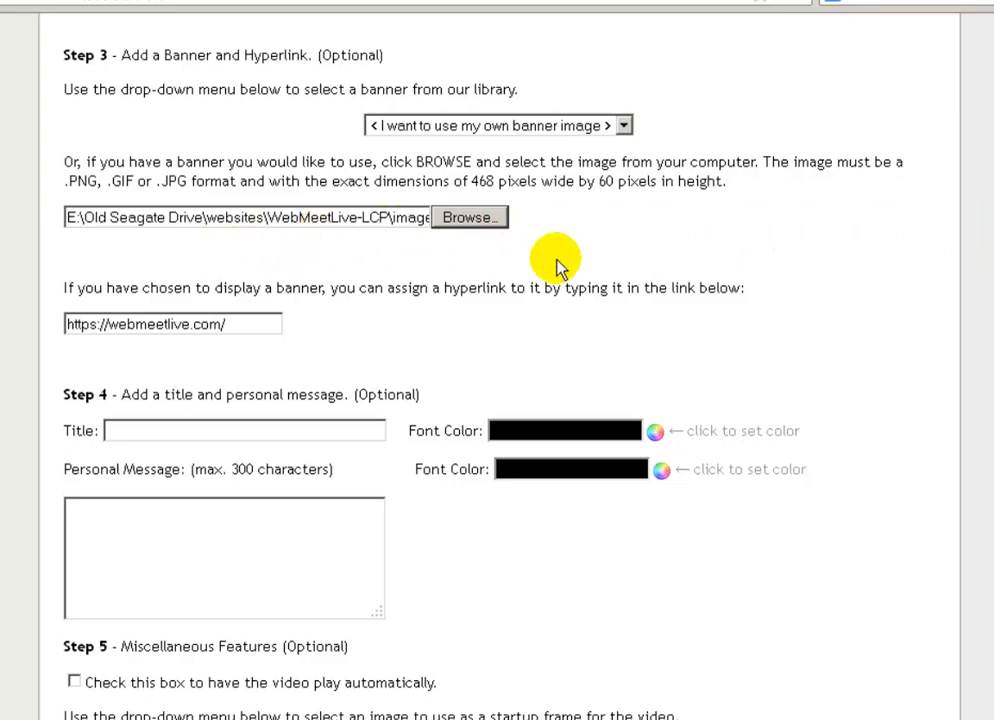
scroll(557, 266, "down", 3)
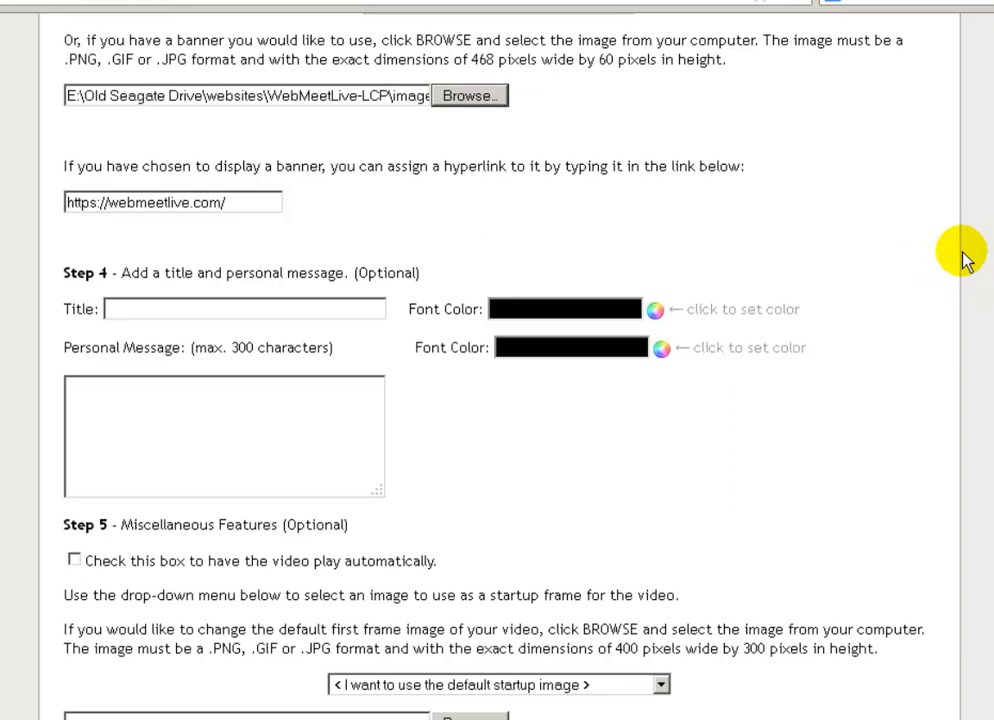
left_click(193, 1)
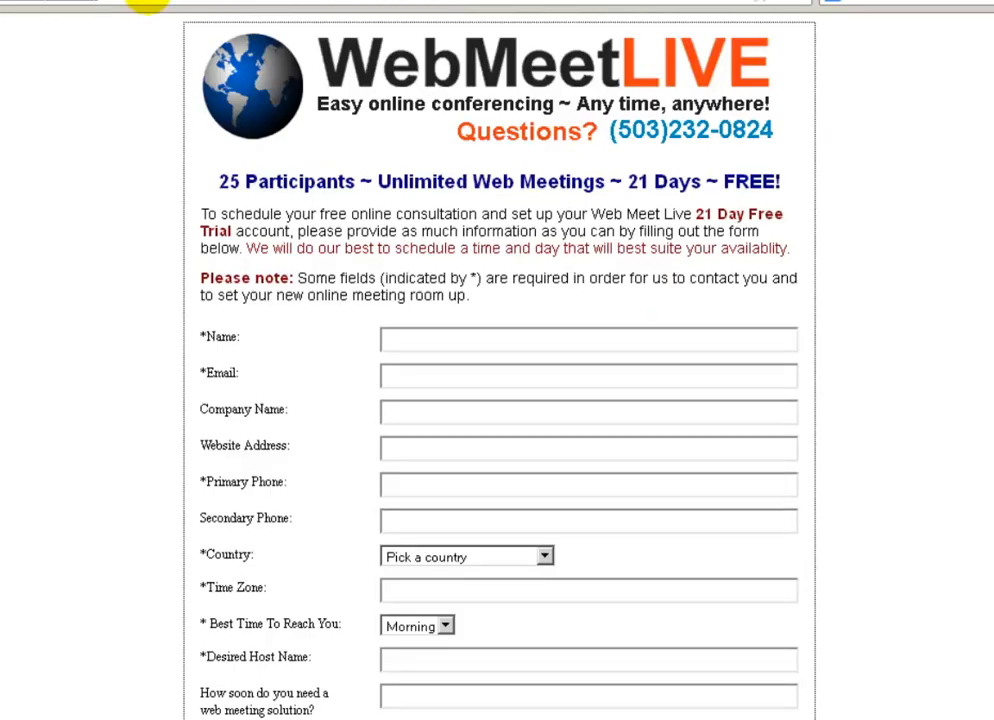
left_click(99, 5)
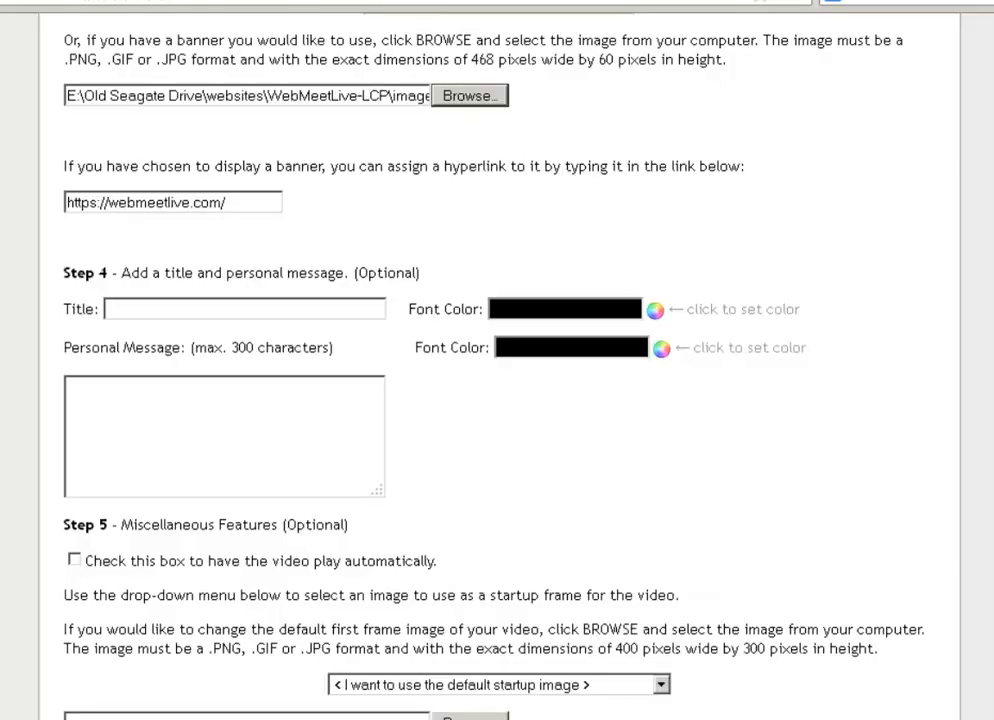
left_click_drag(236, 206, 27, 202)
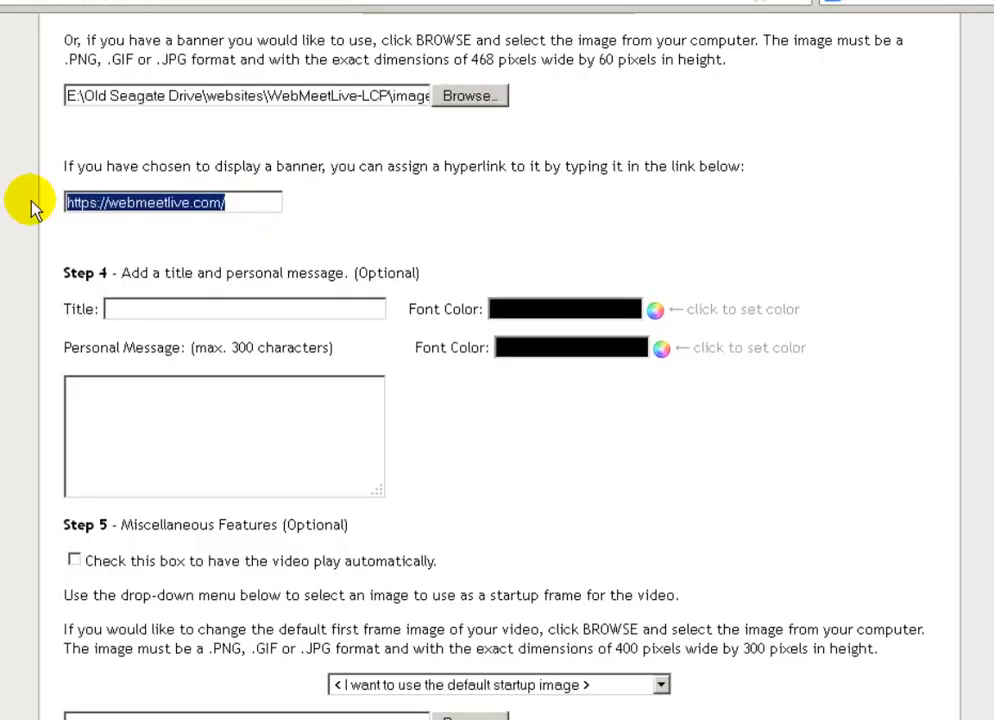
type("http://webmeetlive.com/free-trial/")
left_click(425, 217)
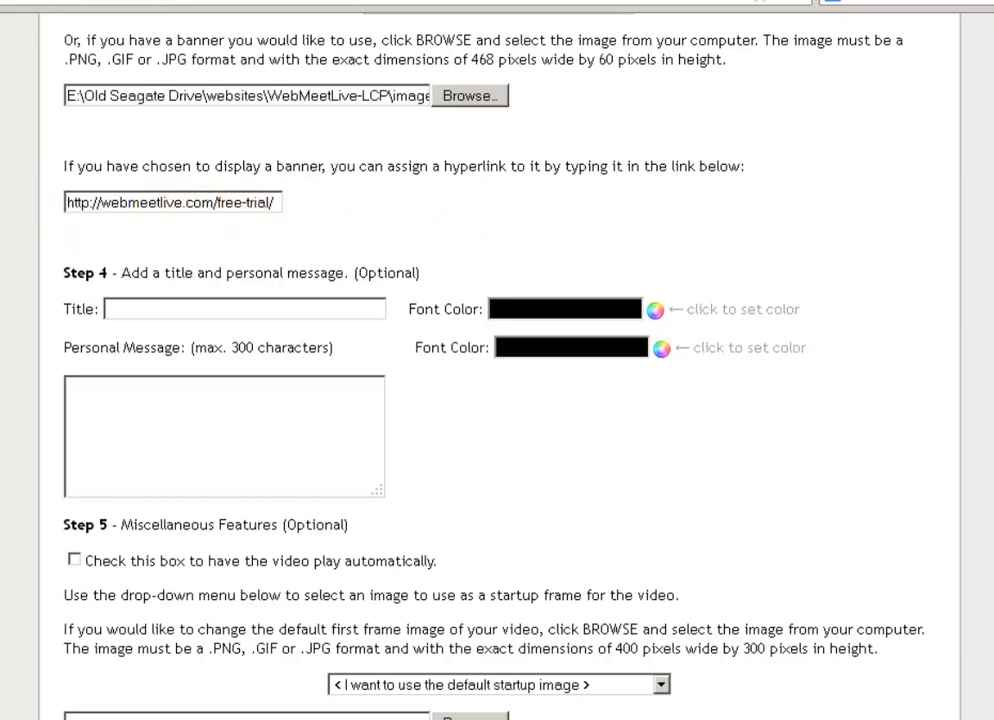
Step: Enter "This is the Title Area" as the video postcard's title in Step 4
scroll(497, 360, "down", 3)
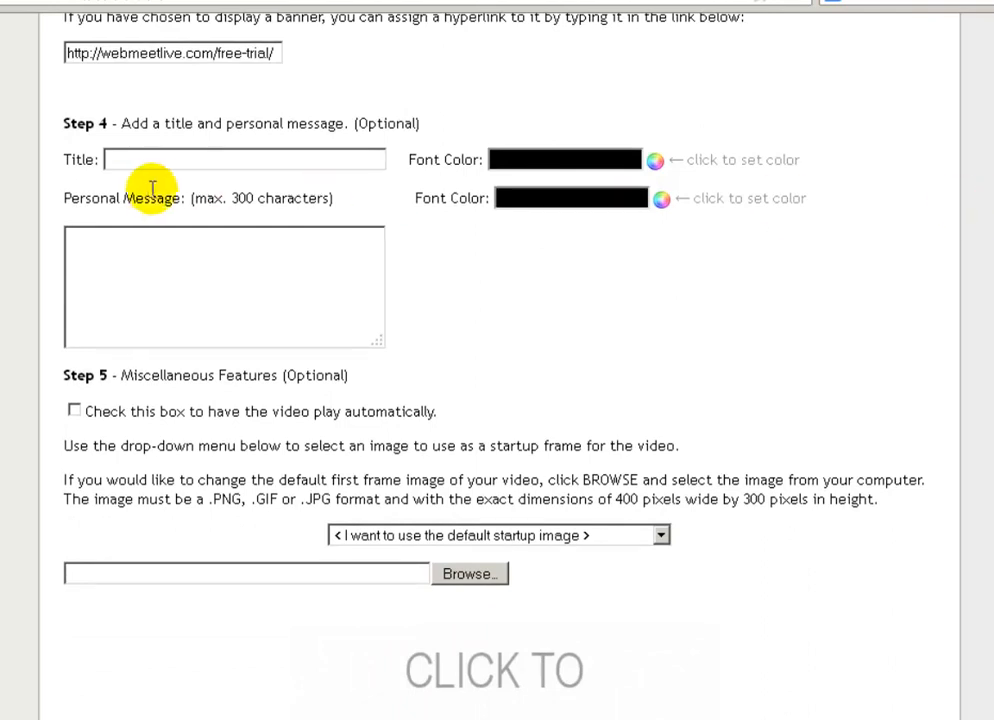
left_click(187, 158)
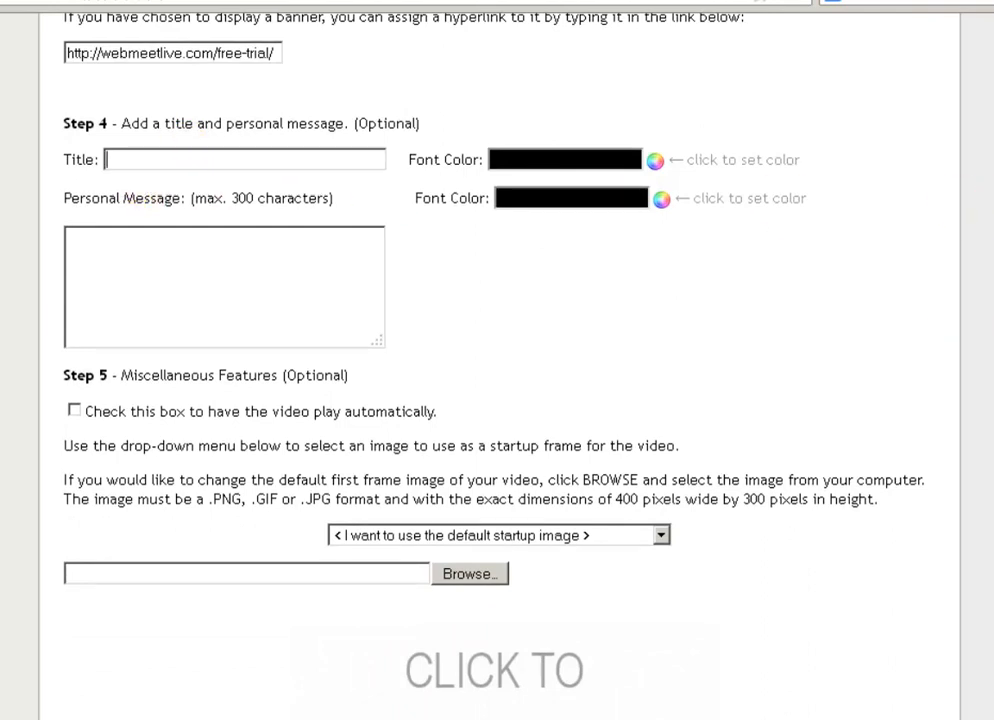
type("This ")
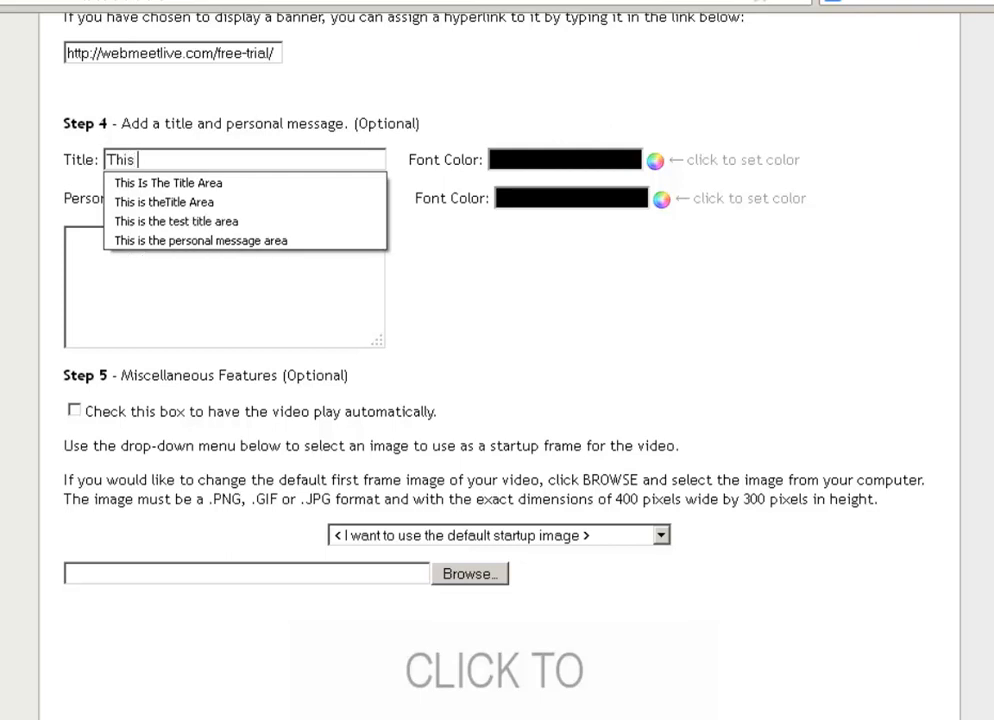
type("is the Tit")
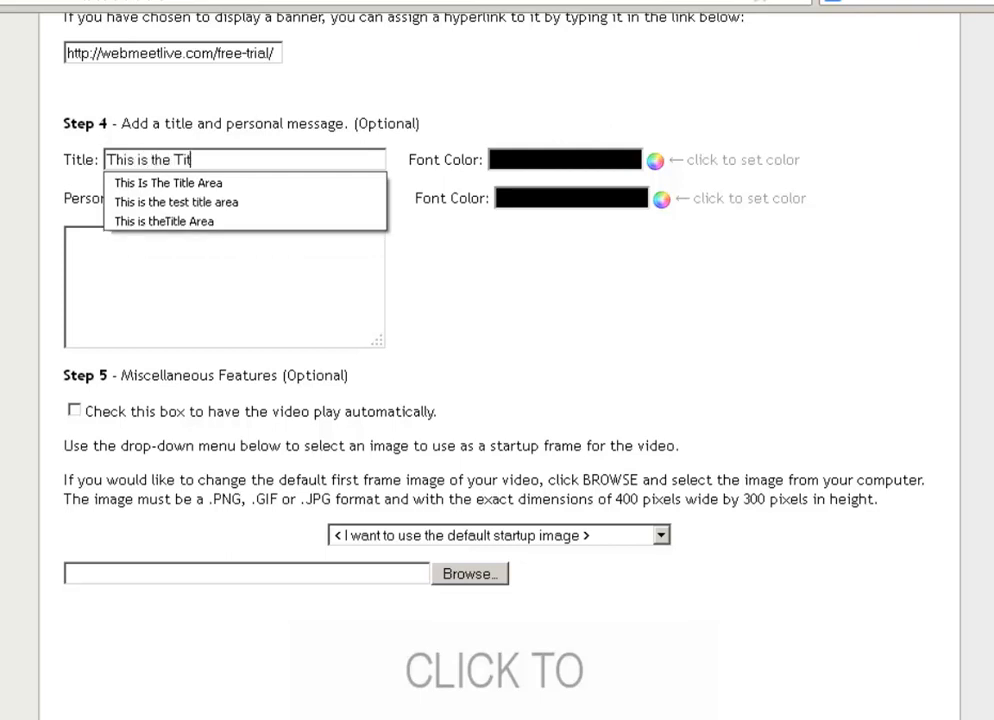
type("le Area")
key("Escape")
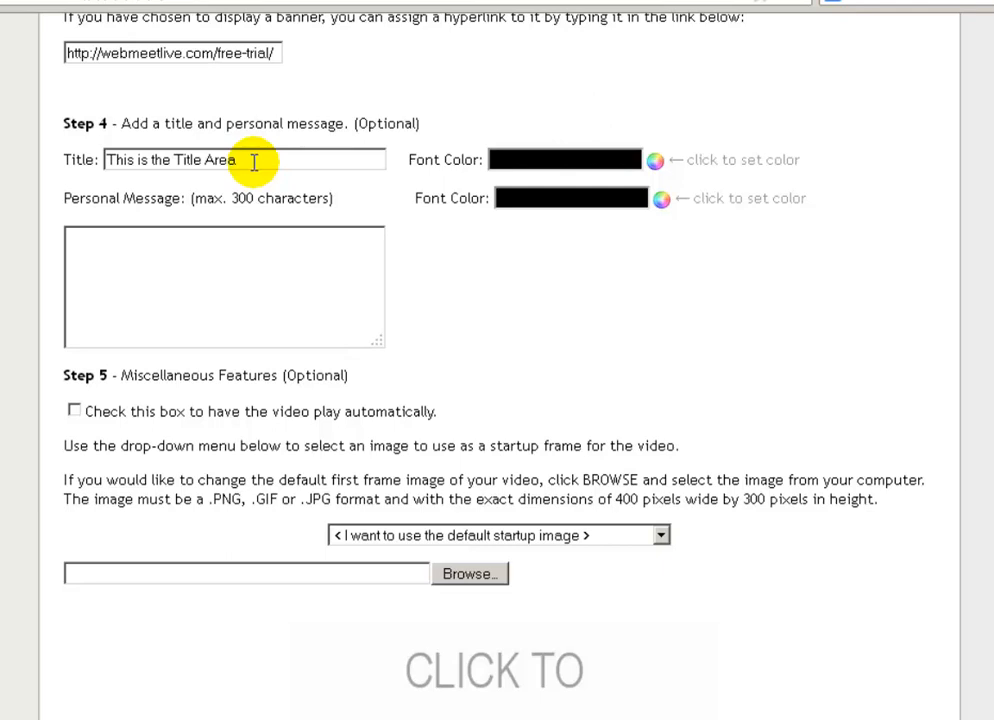
Step: Set the title's font color to #993366
left_click_drag(236, 160, 107, 160)
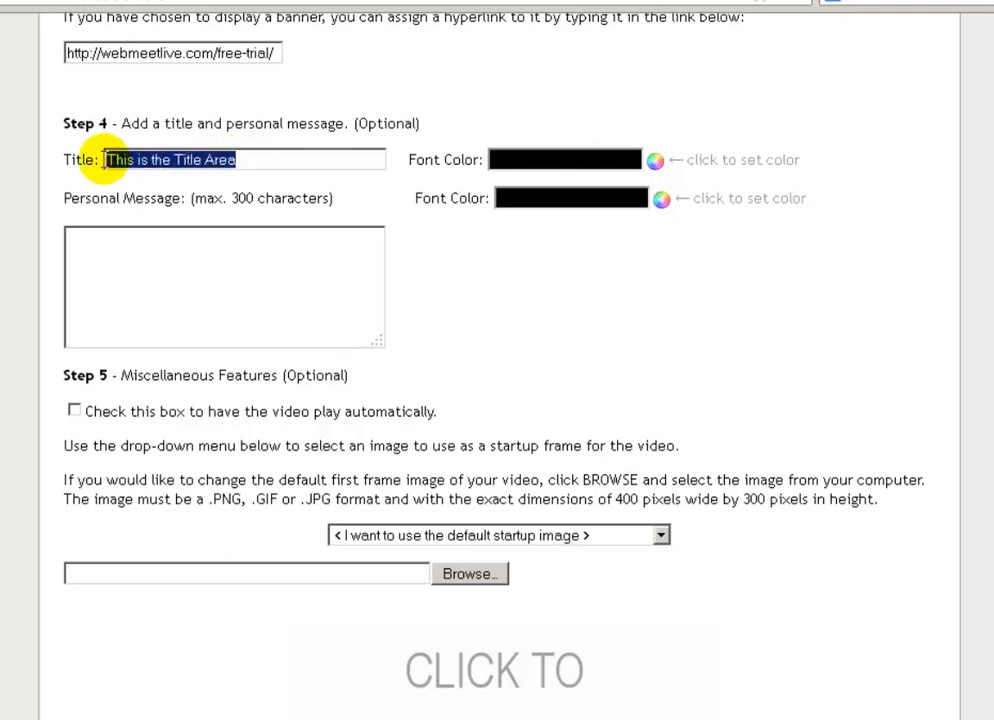
left_click(255, 159)
left_click(437, 127)
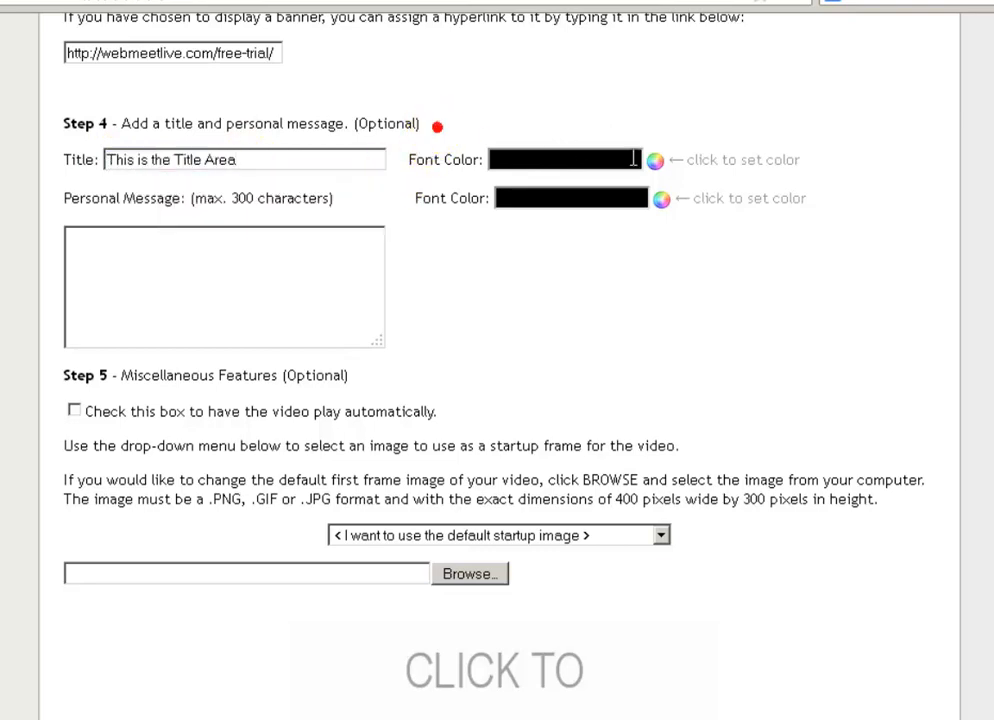
left_click(655, 161)
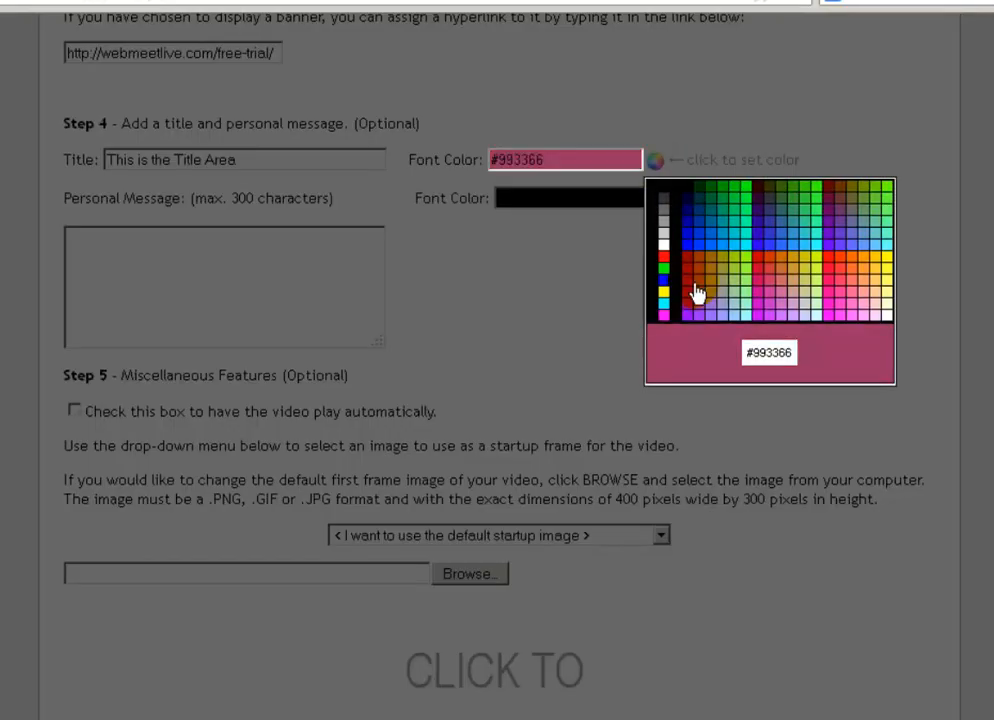
left_click(697, 292)
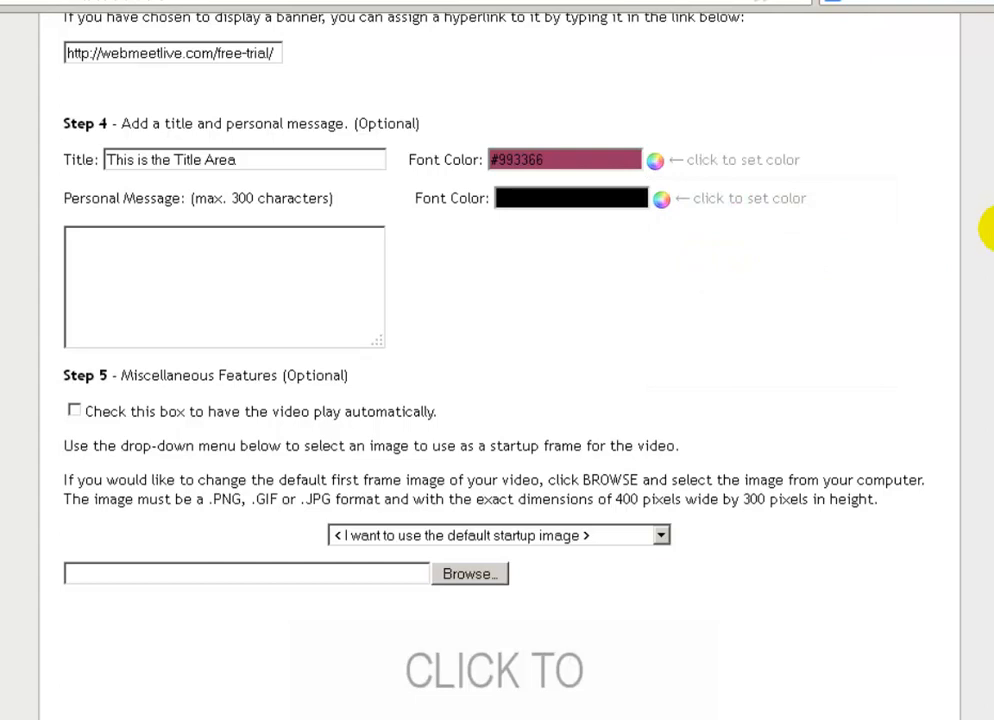
Step: Switch to Notepad and copy the message block from "This is the personal message area." through the closing signature
left_click(213, 267)
key("alt+Tab")
left_click(654, 414)
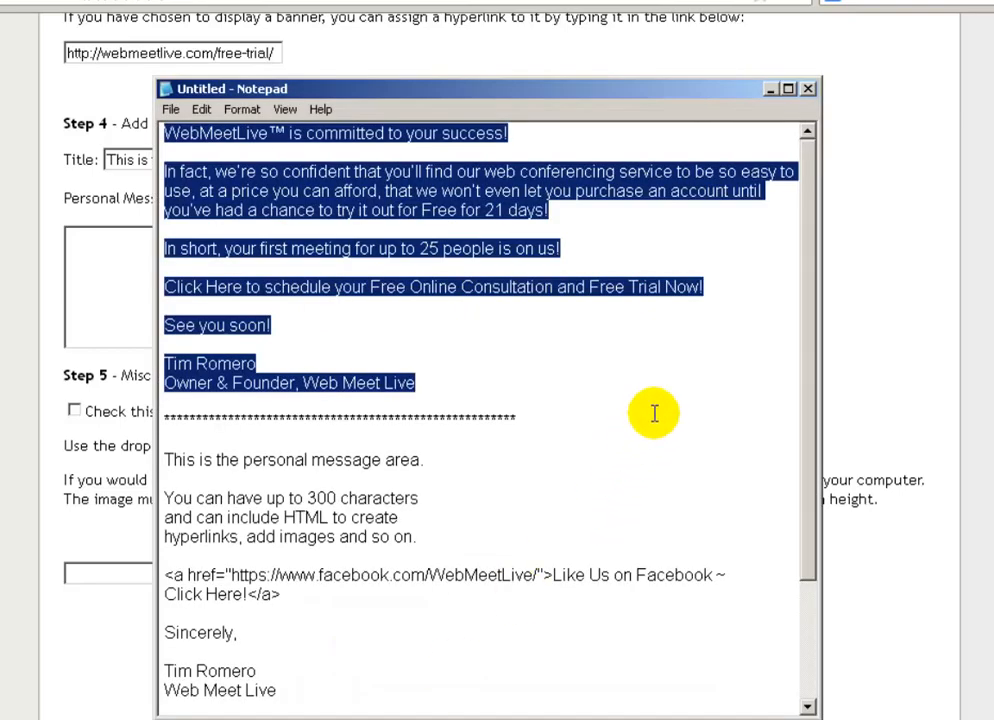
left_click(703, 390)
scroll(703, 390, "down", 2)
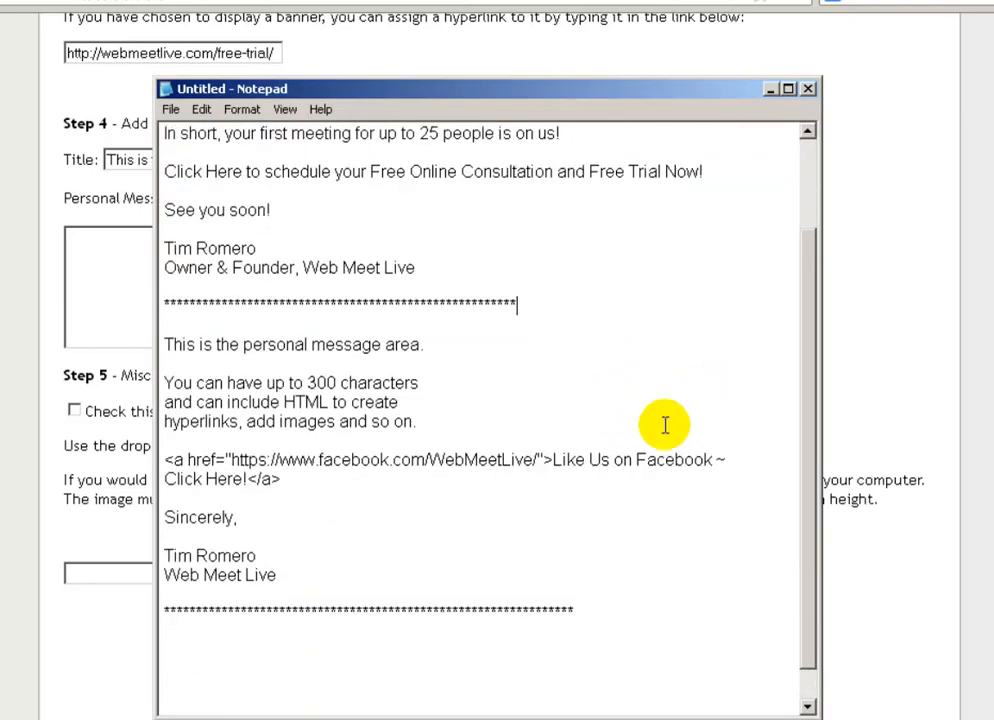
left_click_drag(272, 575, 166, 344)
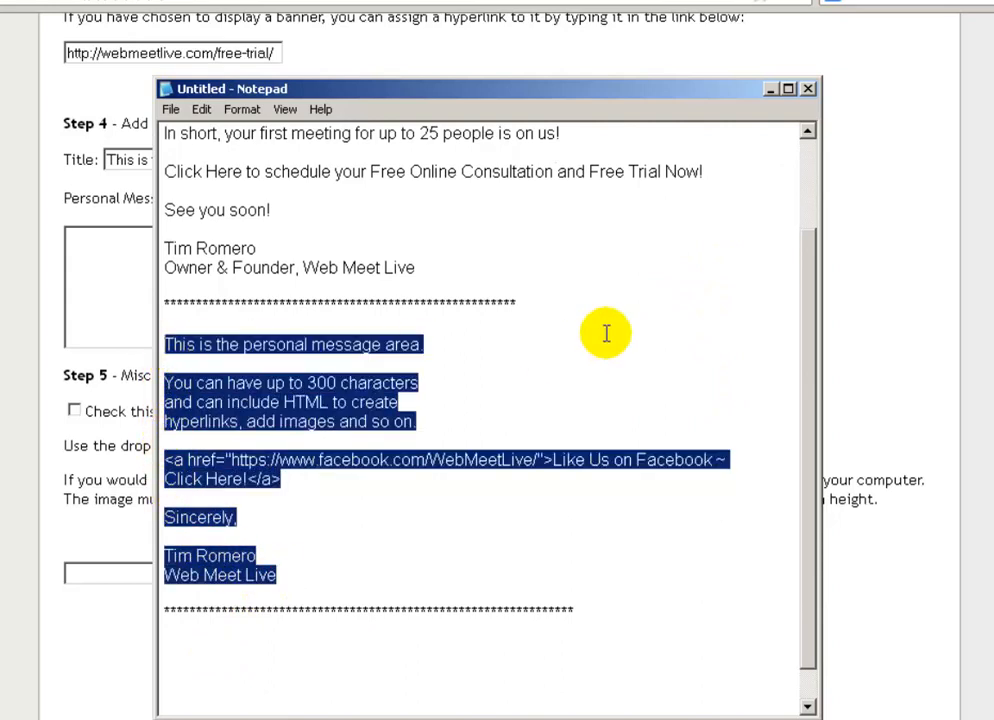
Step: Return to the postcard form, paste the copied text as the personal message, and review it including its Facebook HTML link
left_click(770, 90)
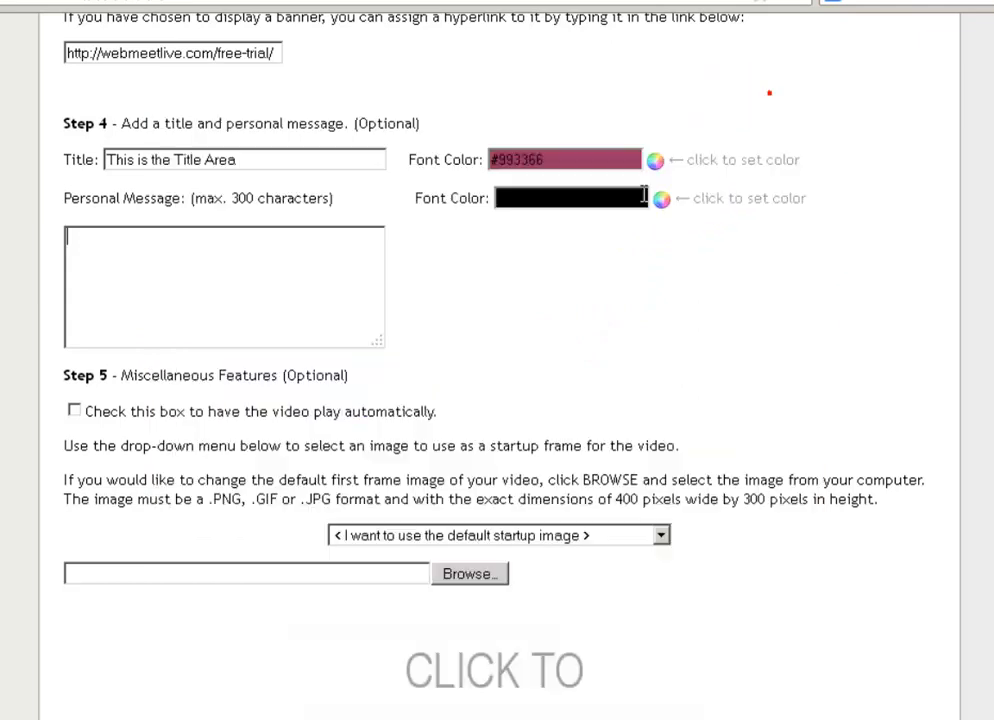
left_click(233, 289)
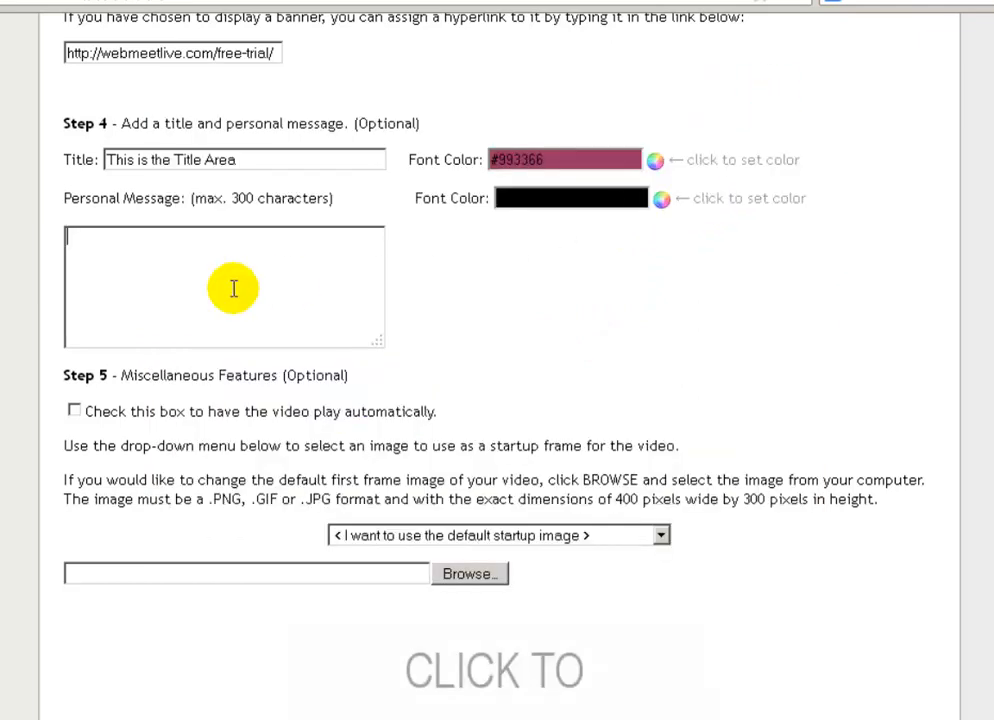
key("ctrl+v")
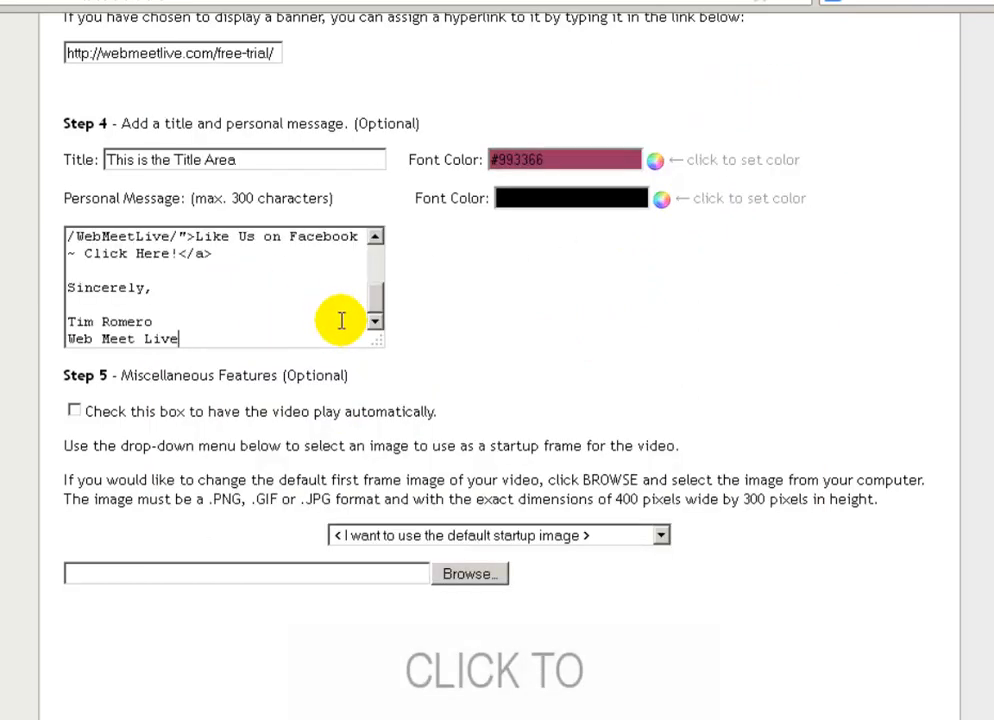
left_click_drag(377, 309, 375, 257)
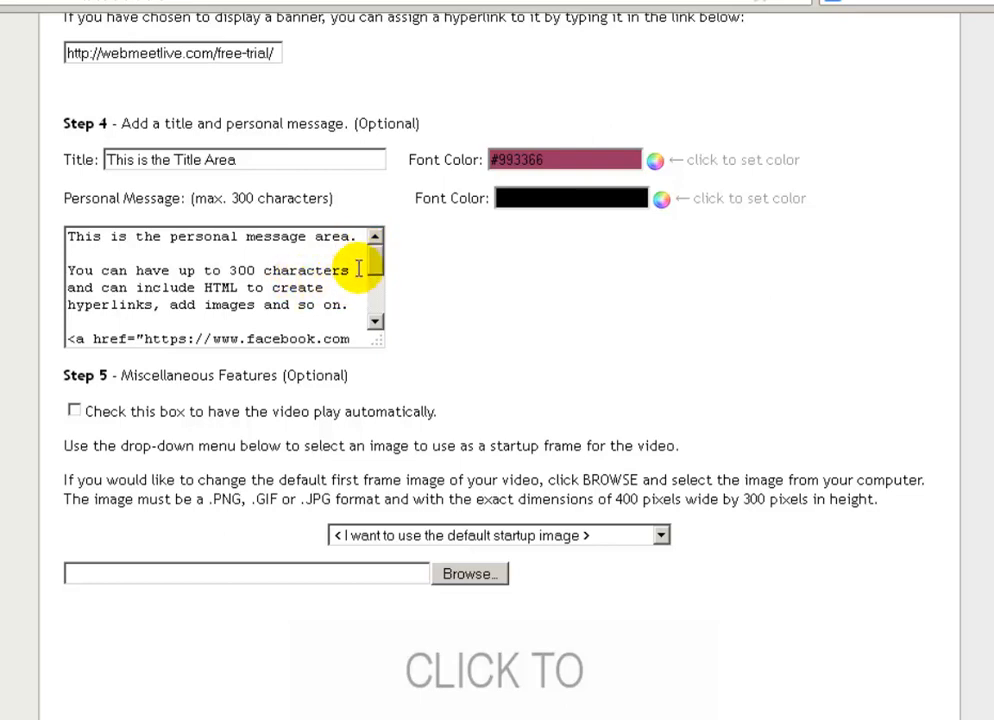
left_click_drag(373, 268, 375, 290)
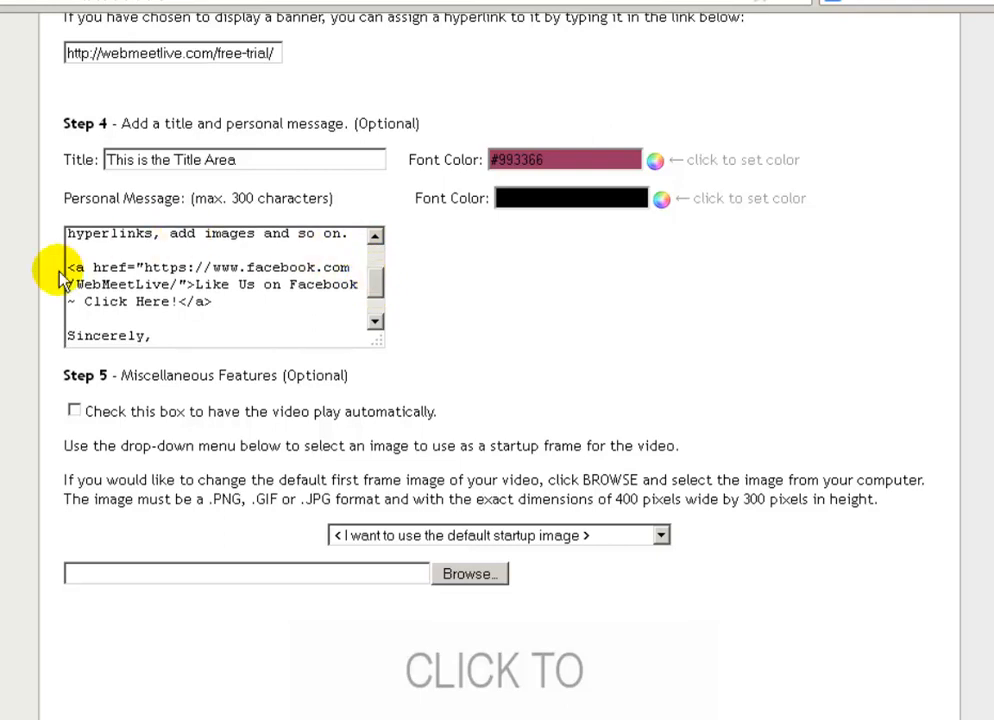
left_click_drag(215, 302, 33, 270)
left_click(284, 312)
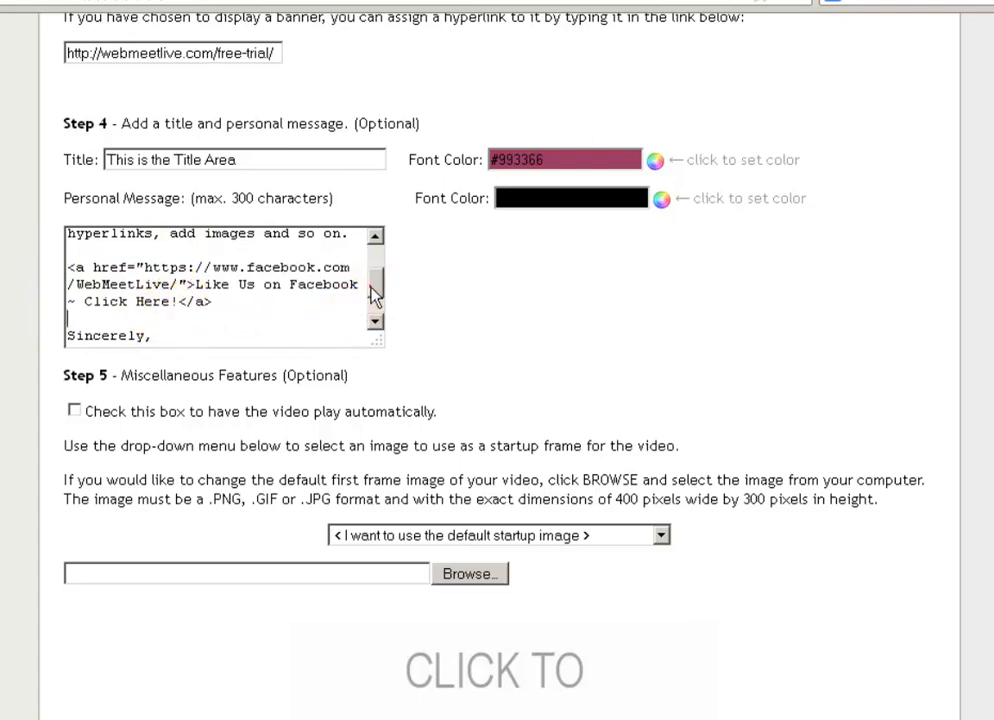
left_click_drag(374, 292, 373, 255)
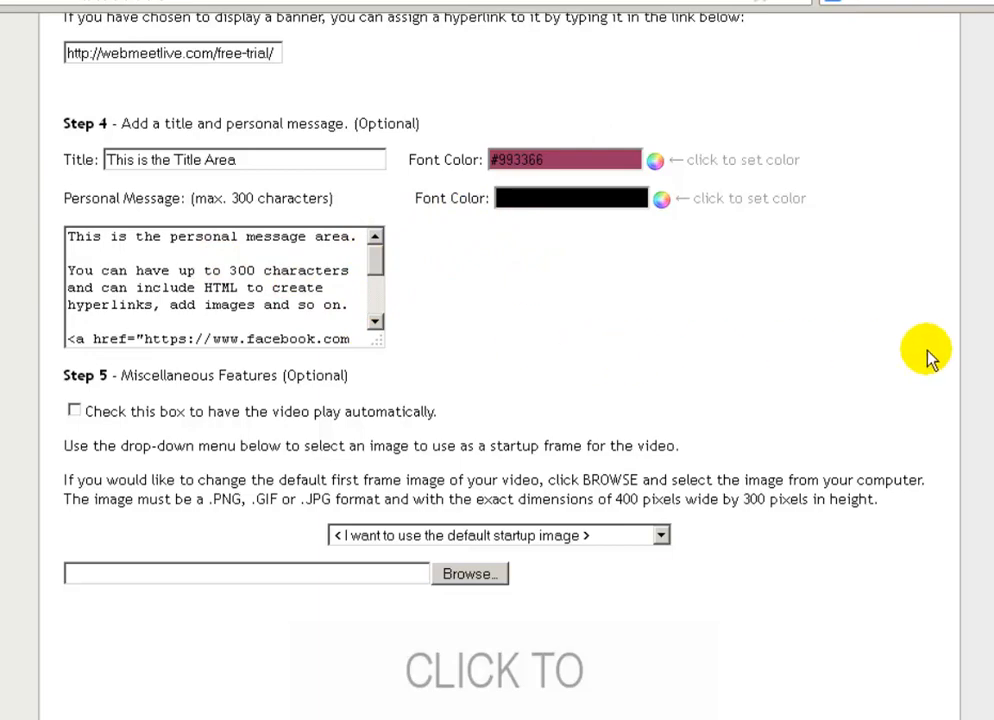
scroll(599, 229, "down", 3)
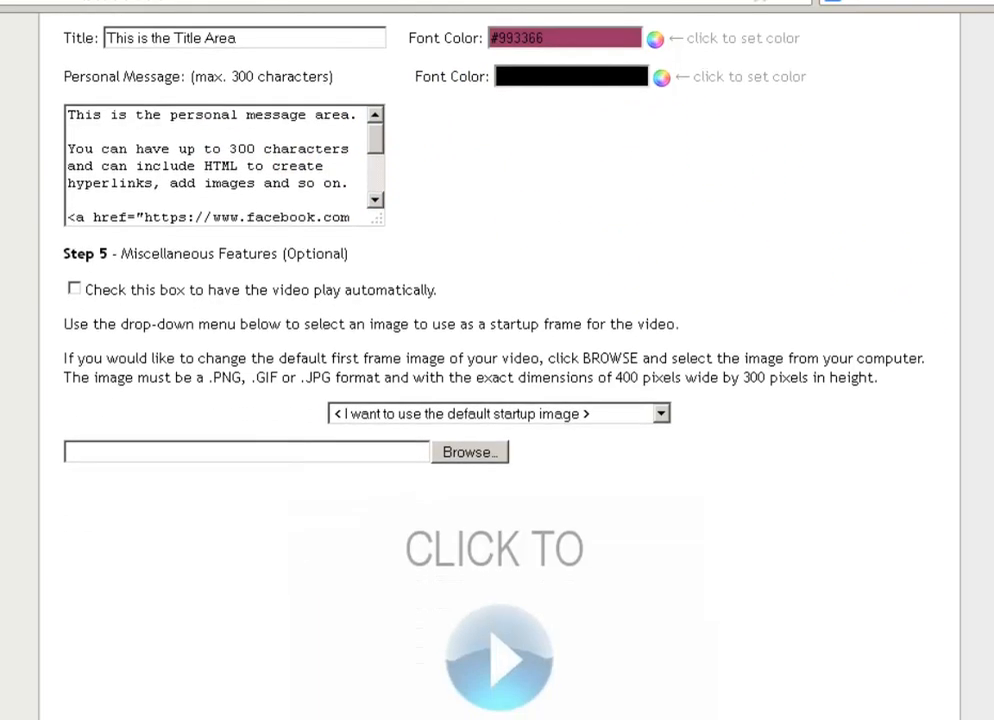
Step: Enable automatic playback for the video in Step 5 and turn it off again
scroll(515, 437, "down", 3)
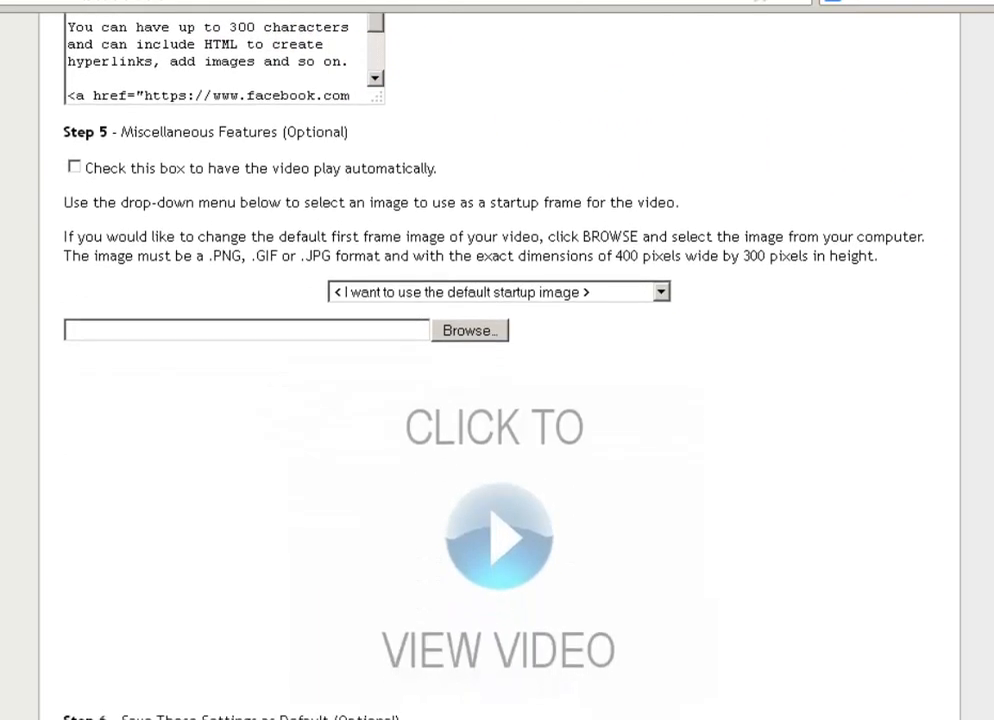
left_click(74, 169)
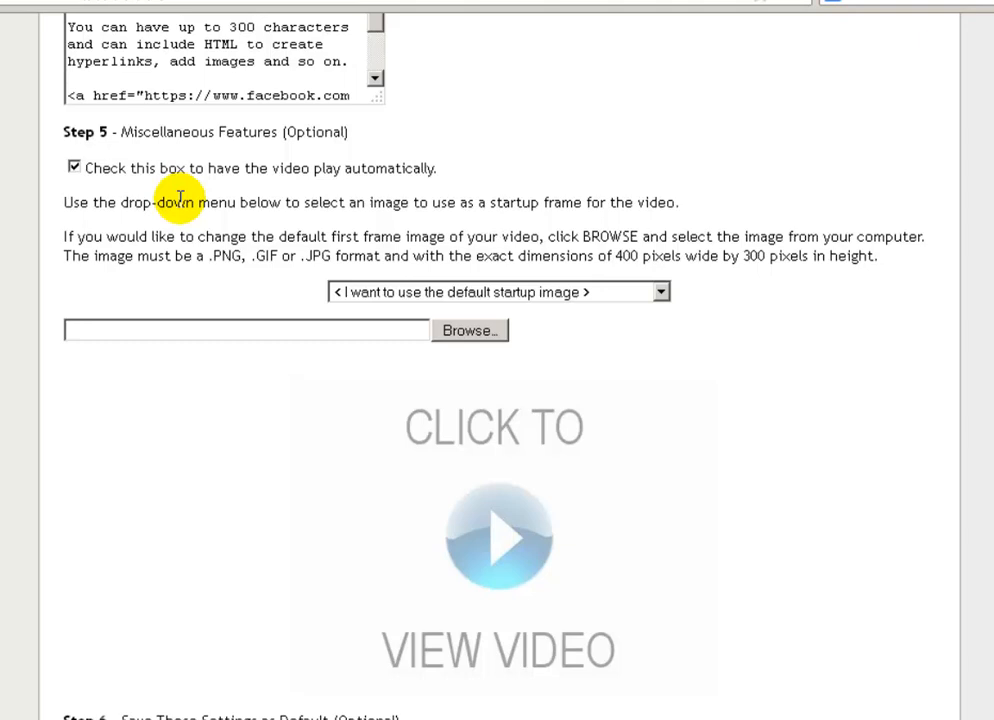
left_click(74, 169)
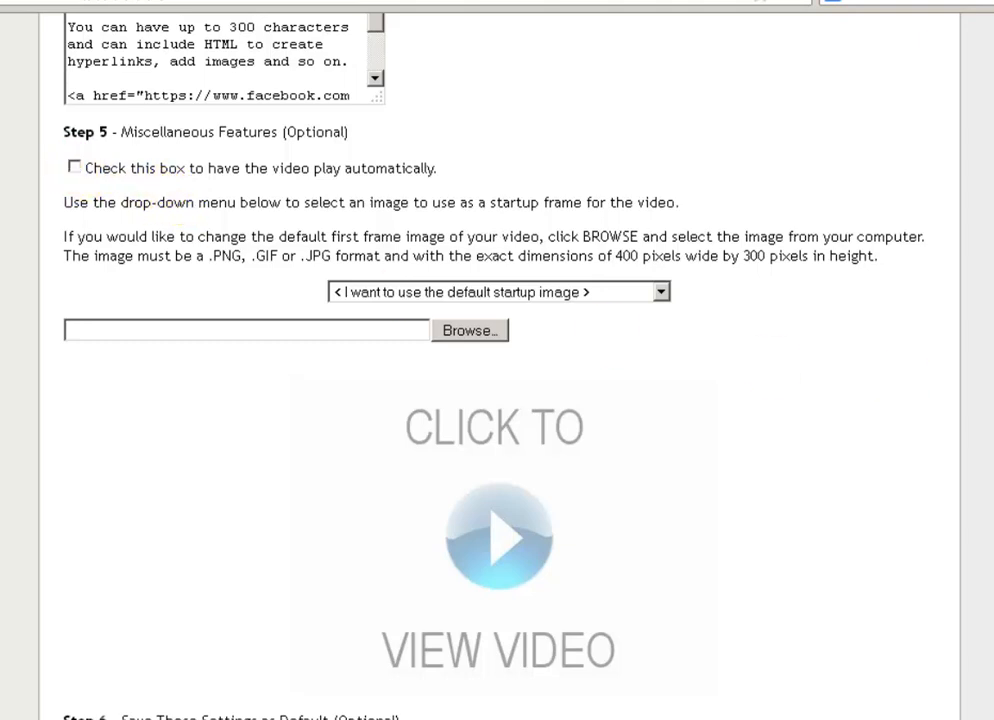
Step: Examine the available startup image choices for the video in Step 5
scroll(497, 360, "down", 3)
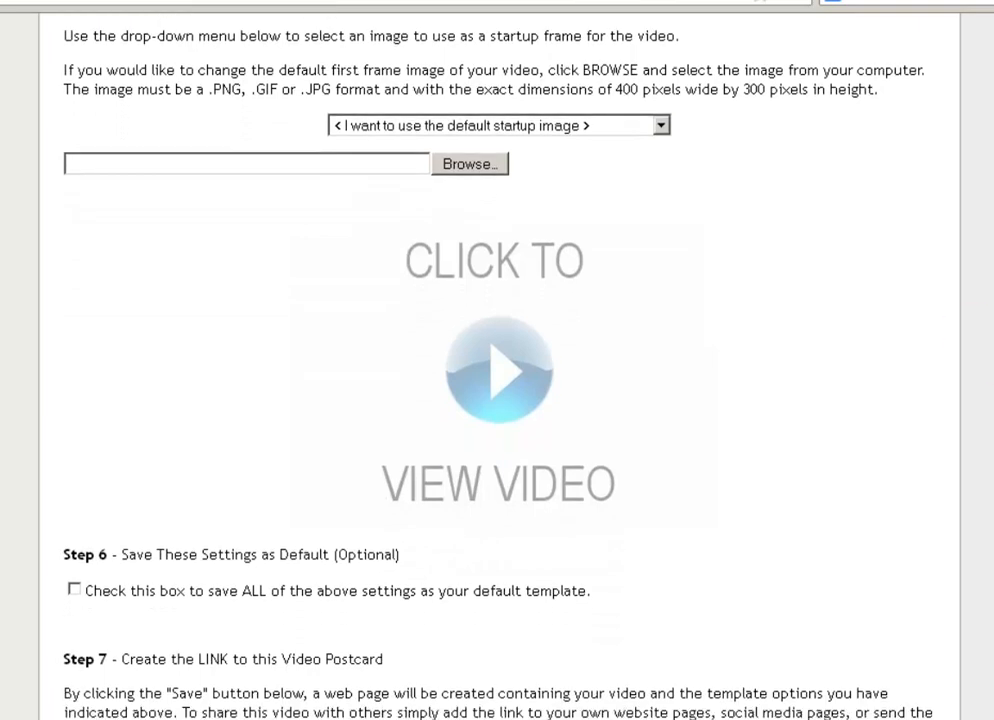
scroll(497, 360, "up", 1)
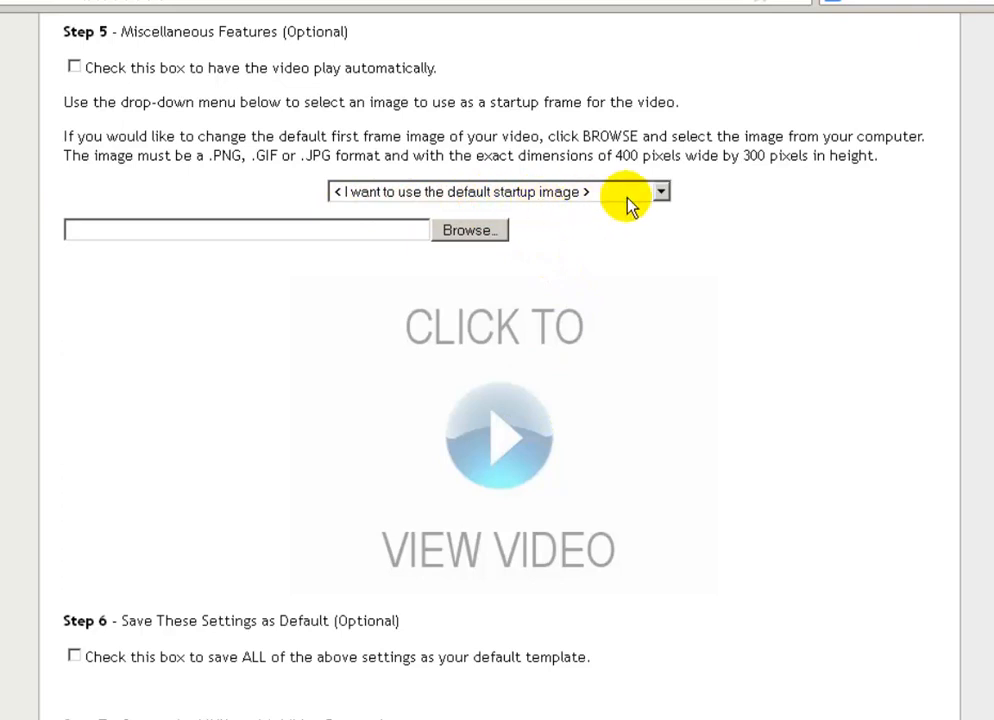
left_click(661, 192)
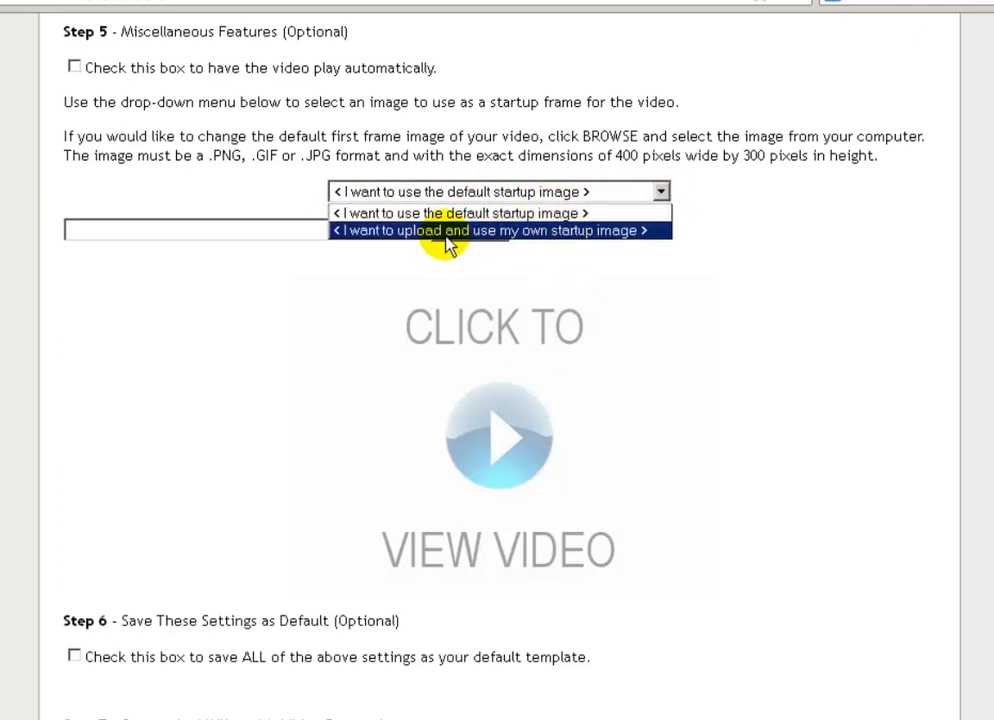
left_click(794, 211)
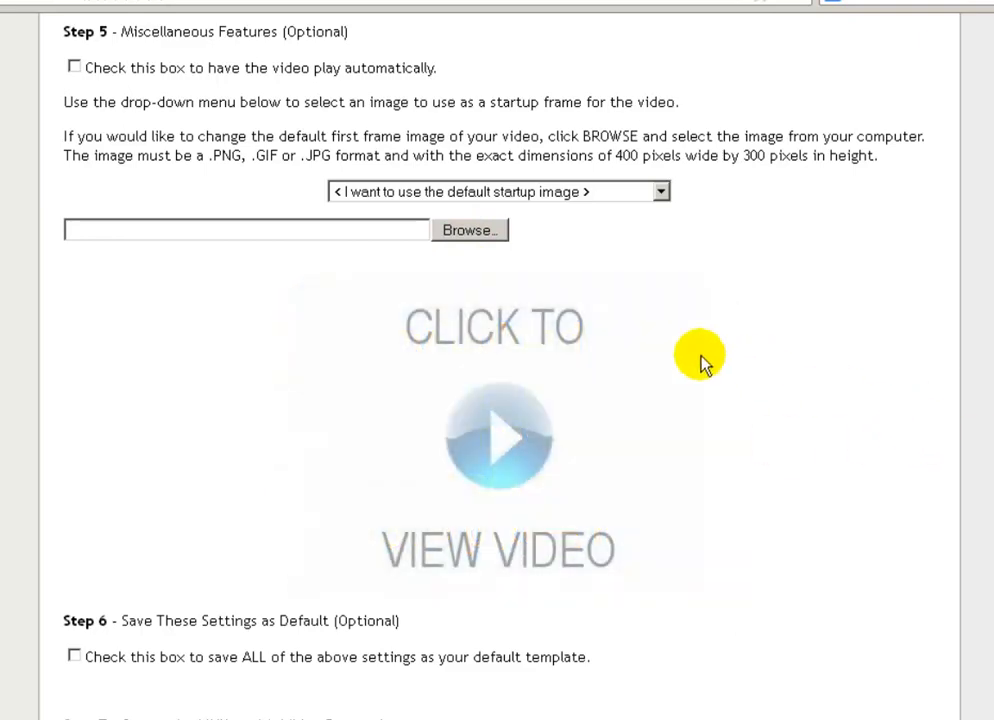
Step: Mark the Step 6 option to save all settings as the default template and clear it again
scroll(497, 360, "down", 4)
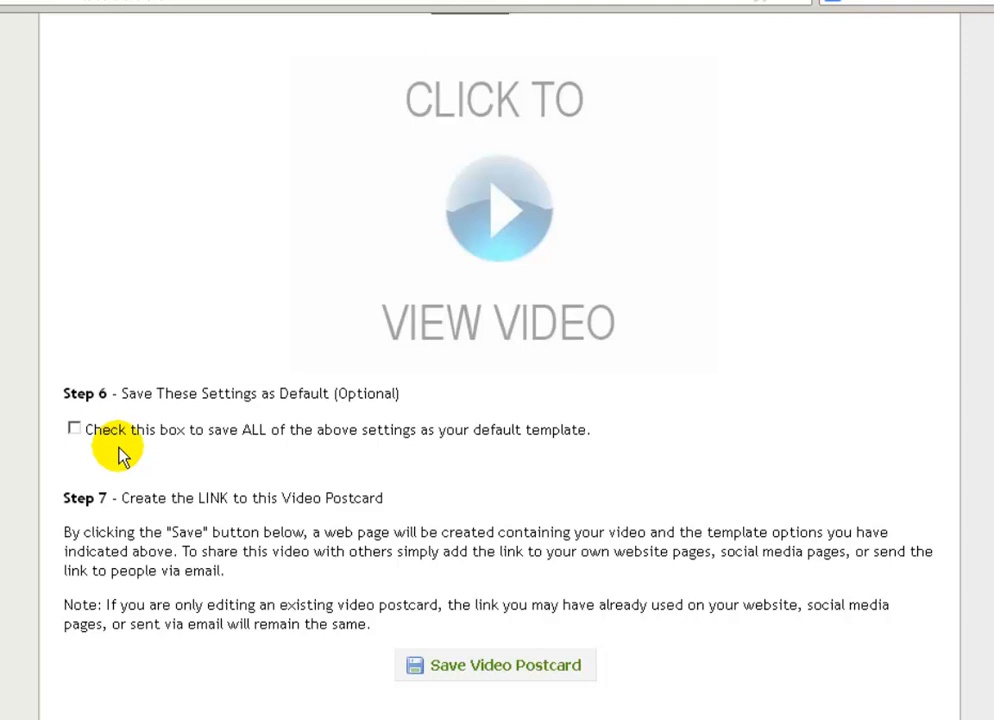
left_click(74, 429)
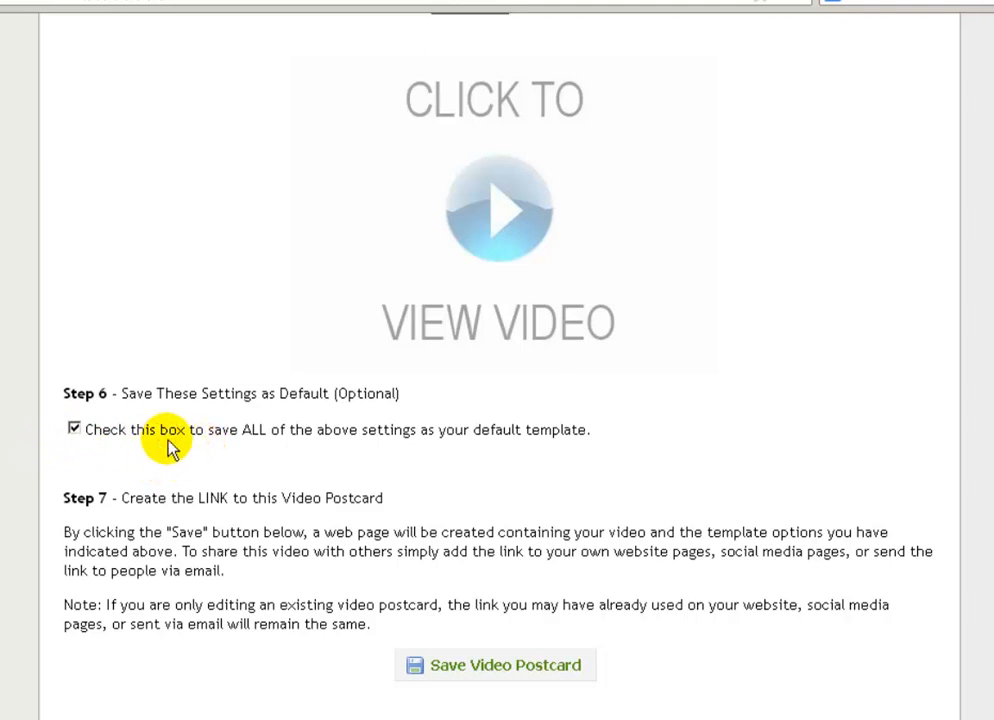
left_click(75, 432)
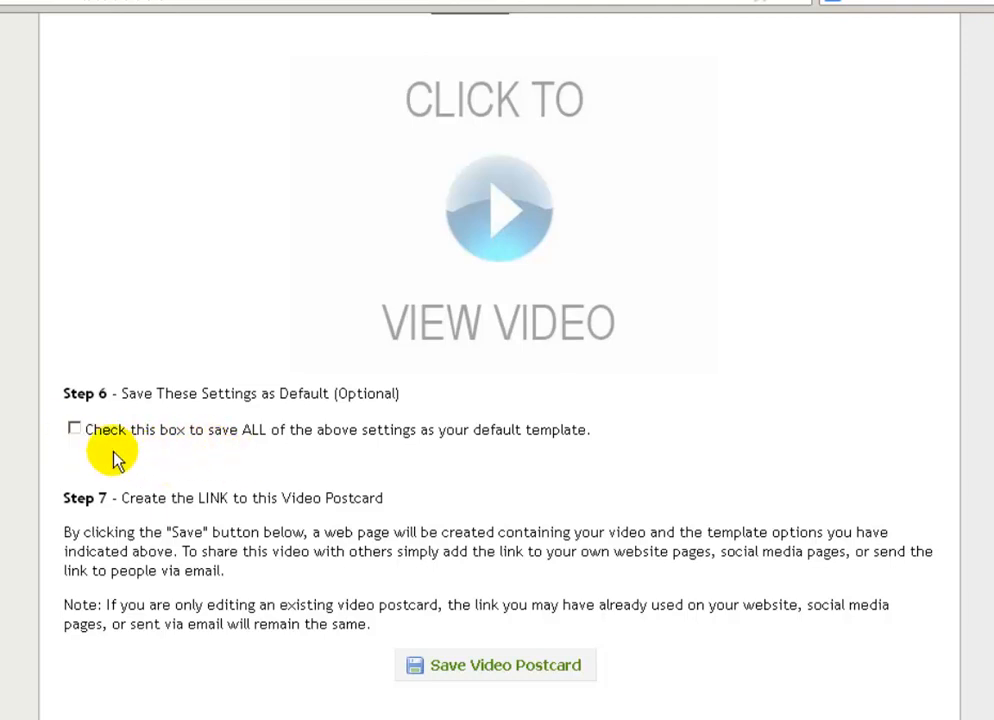
Step: Save the video postcard with the current template settings to create its link
scroll(985, 400, "down", 3)
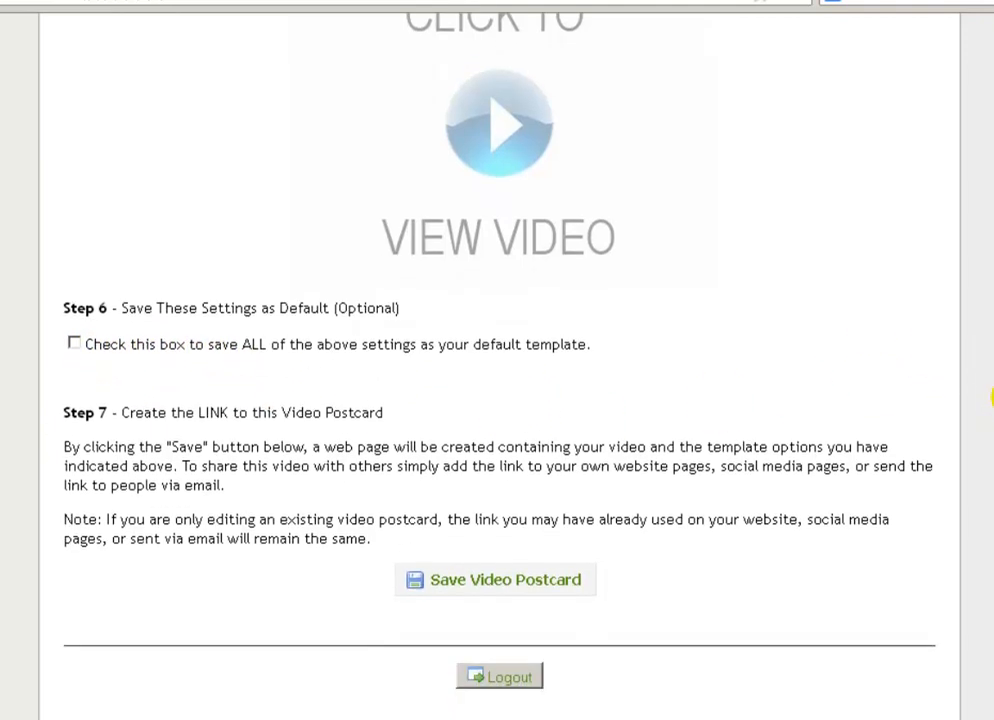
scroll(985, 400, "down", 2)
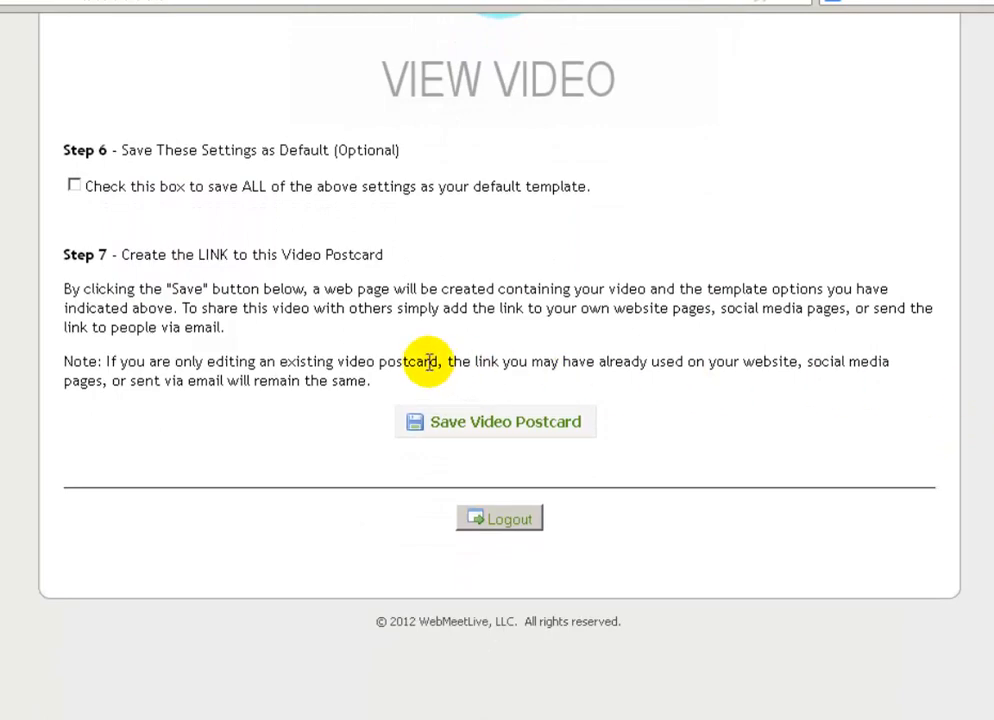
left_click(497, 428)
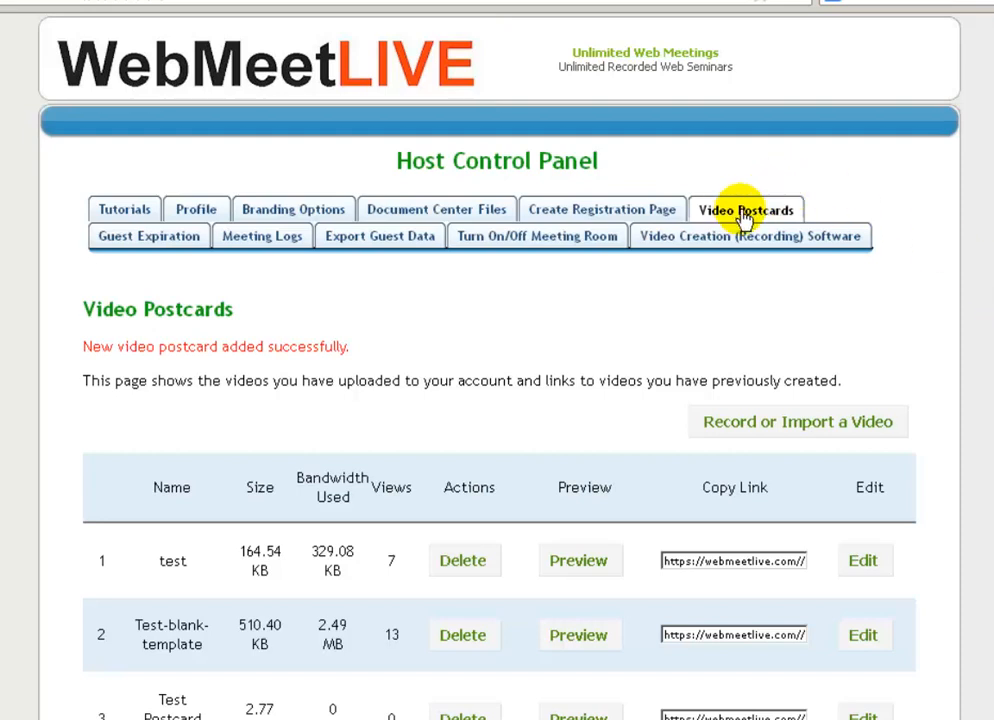
Step: Locate the new postcard in the third row of the Video Postcards list and highlight its full share link
scroll(478, 540, "down", 3)
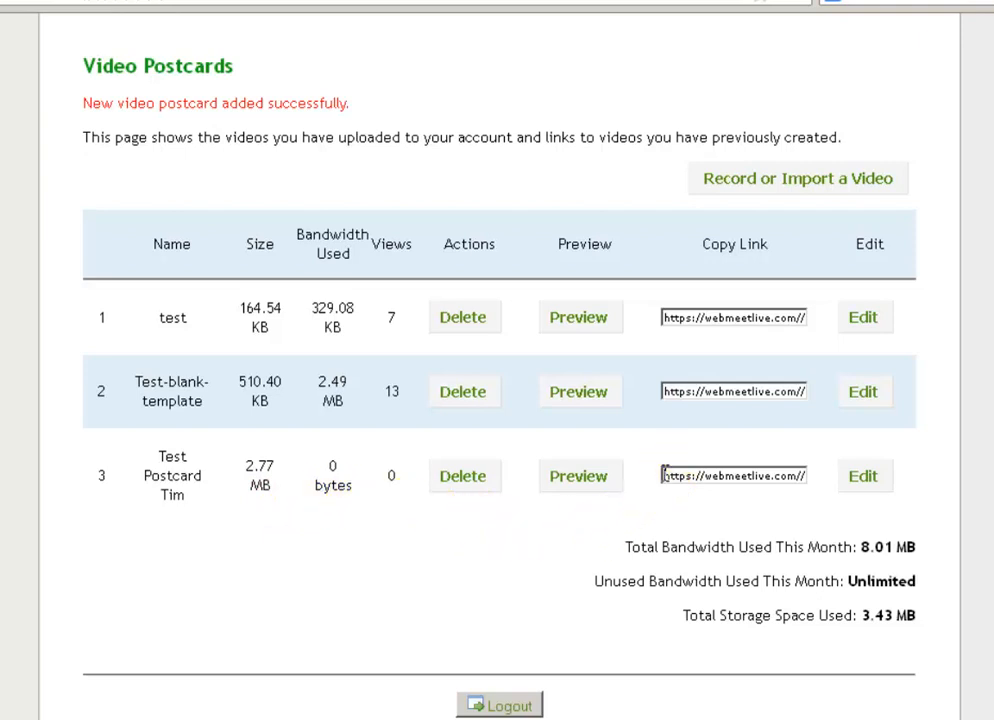
left_click_drag(663, 475, 823, 470)
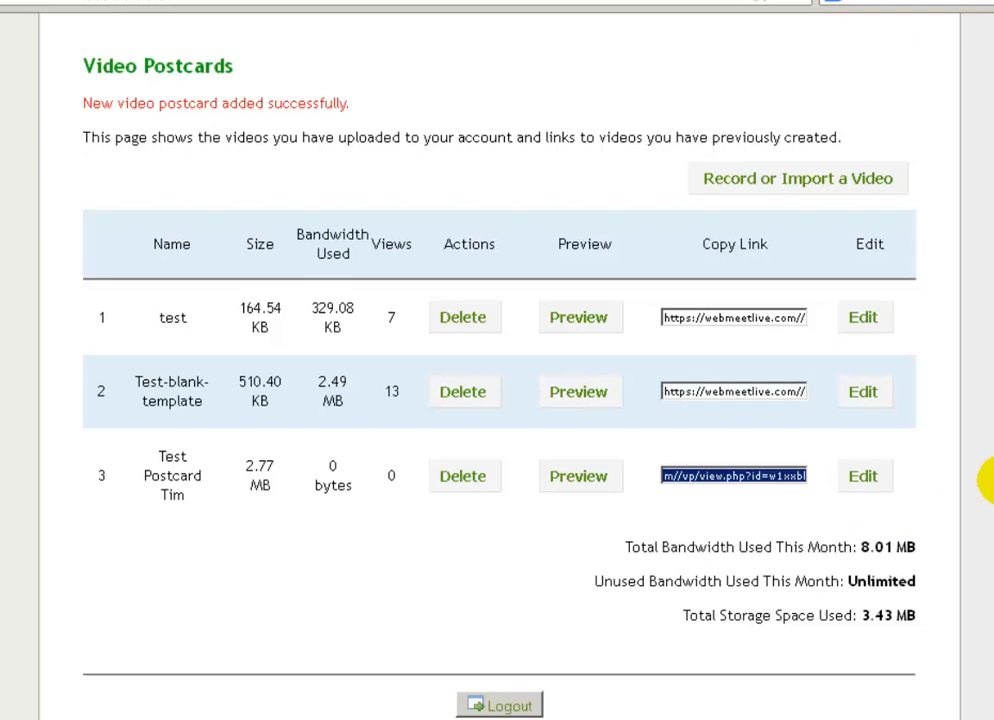
left_click(992, 482)
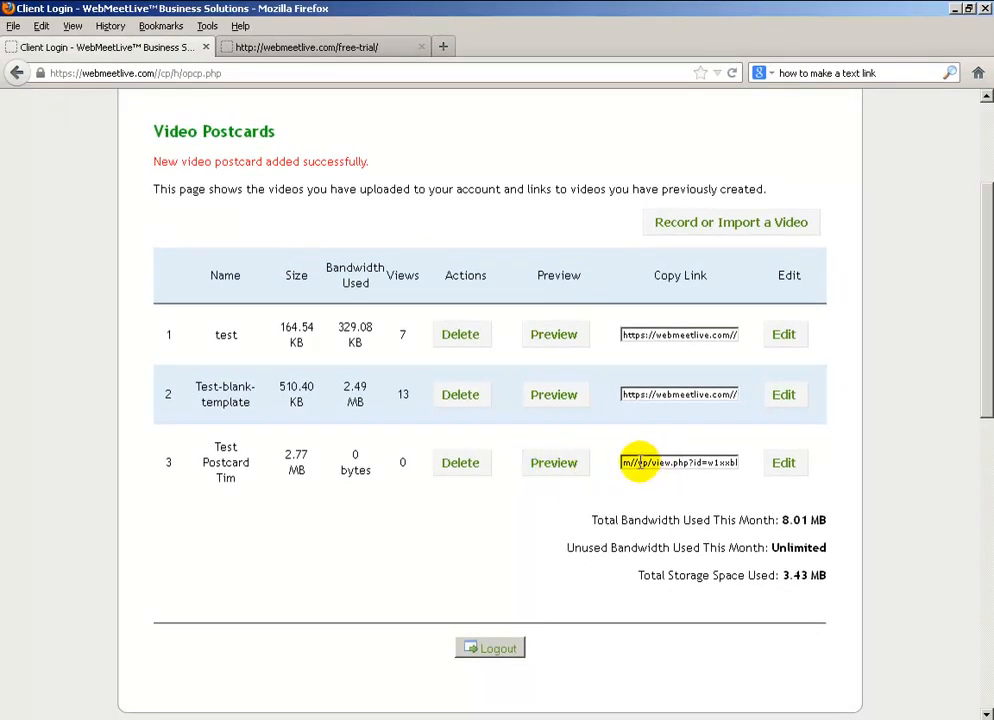
Step: Preview the new video postcard and highlight its web address
left_click(573, 468)
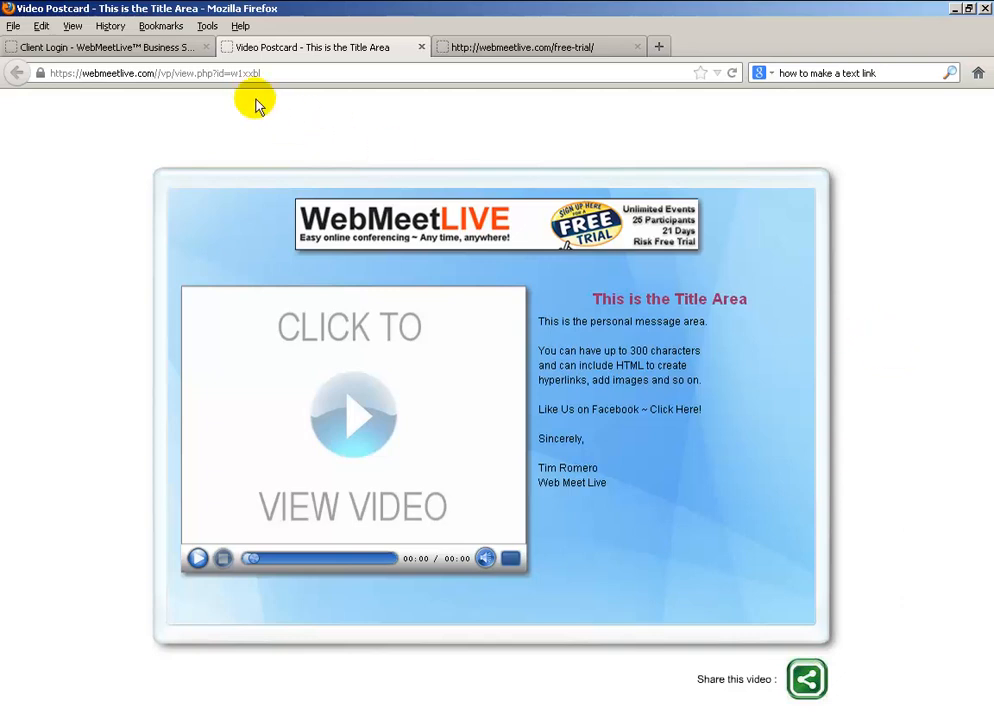
left_click_drag(265, 73, 27, 73)
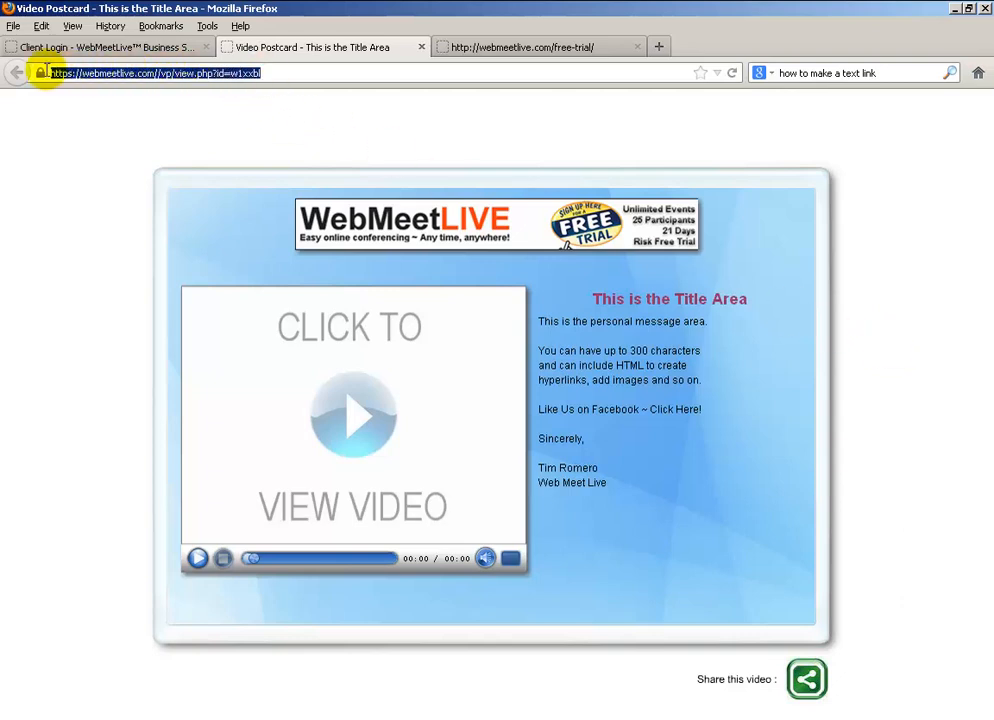
left_click(304, 69)
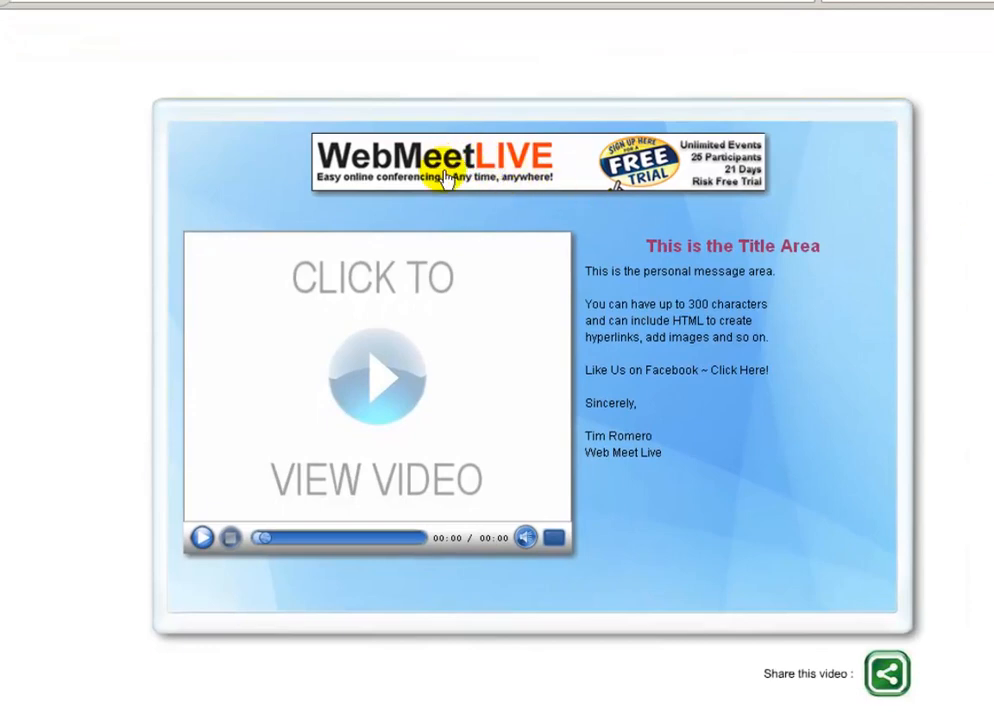
Step: Test the preview's banner hyperlink and play the postcard's video, finishing back at the Video Postcards list
left_click(549, 176)
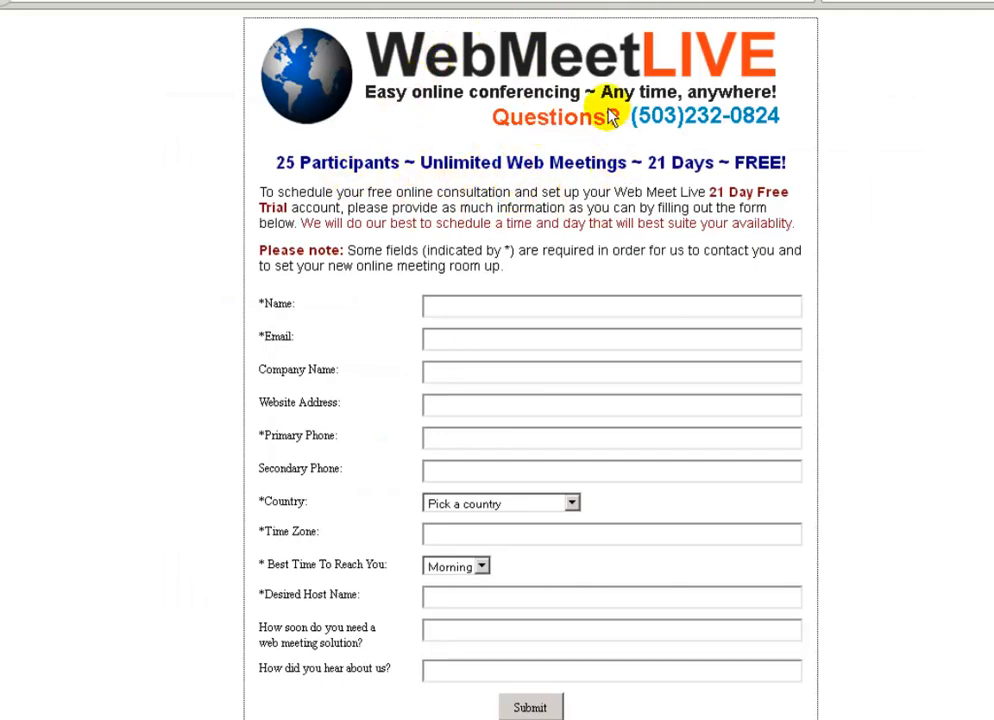
key("alt+Left")
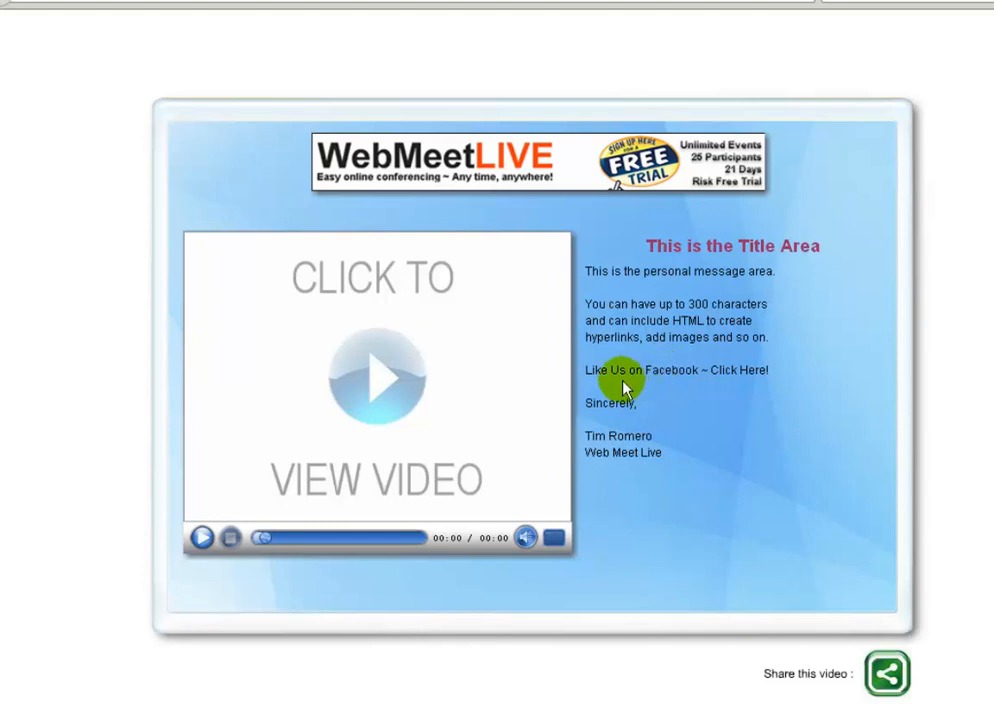
left_click(386, 381)
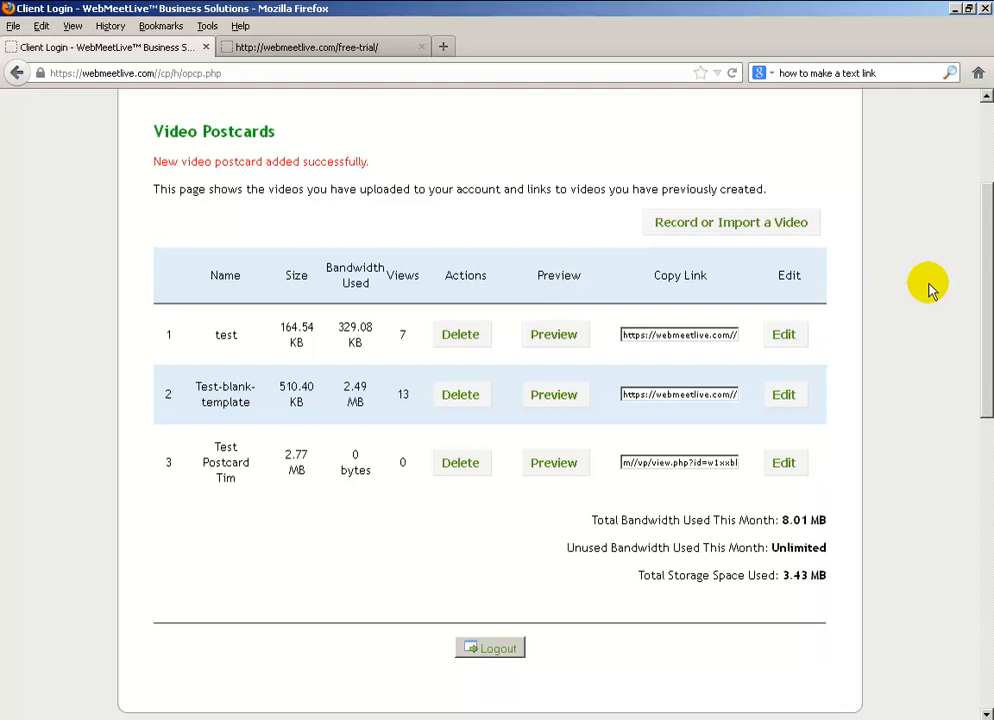
scroll(929, 289, "up", 3)
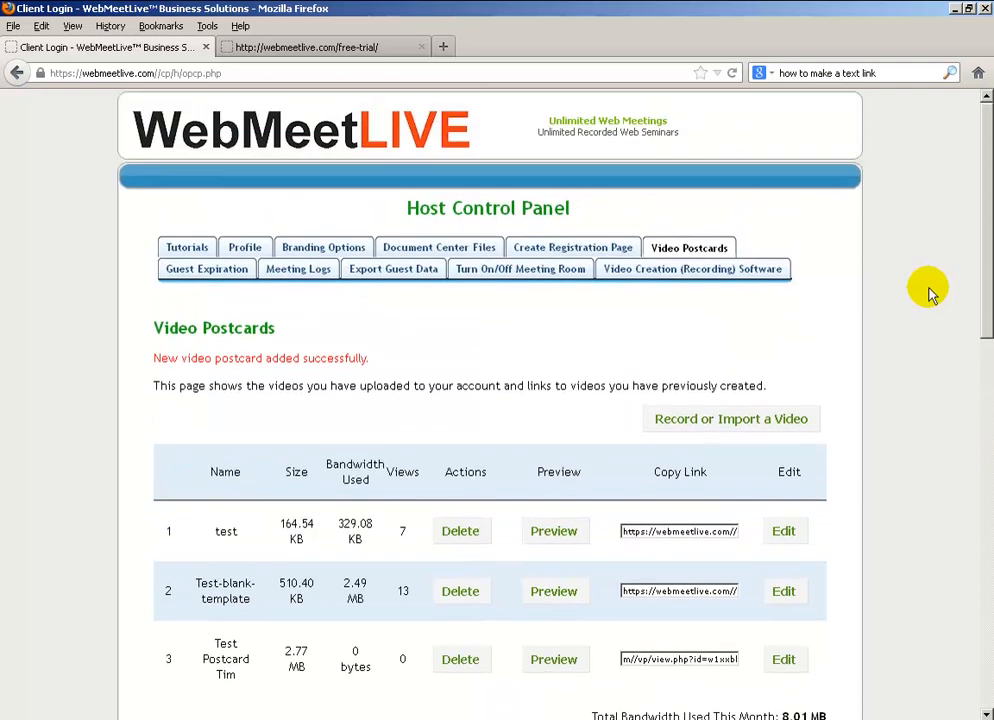